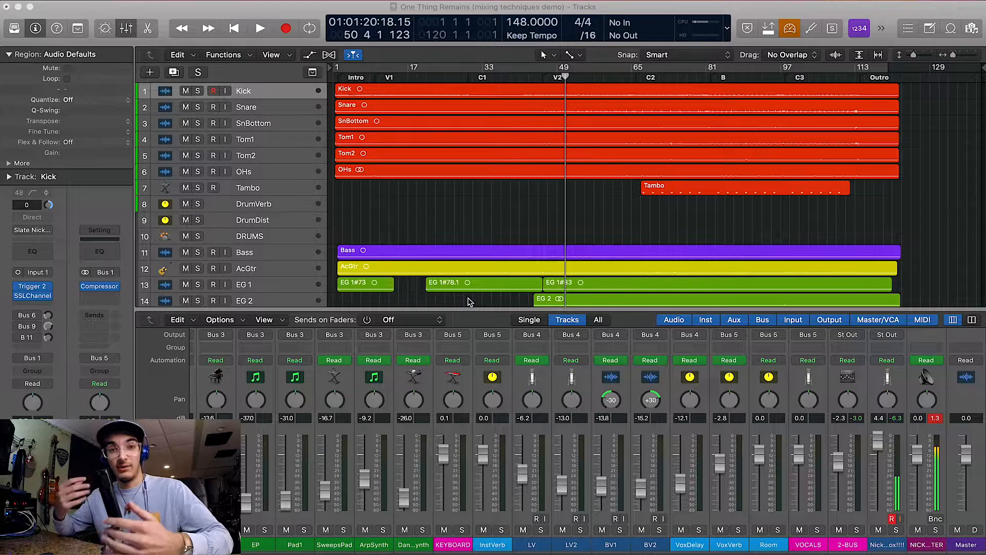
Step: Play the full mix from bar 46, just before the V2 section, for several bars and stop
scroll(478, 437, "left", 10)
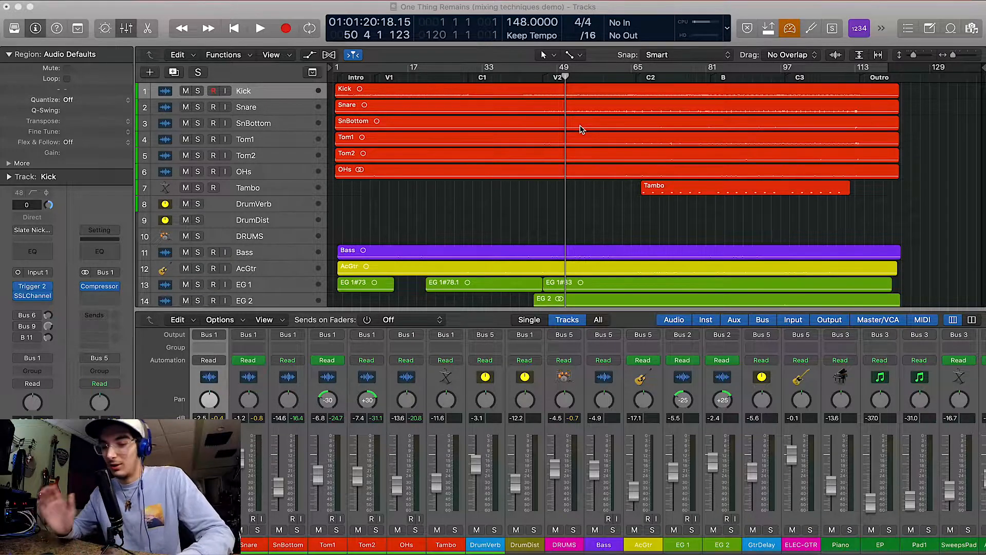
left_click(543, 77)
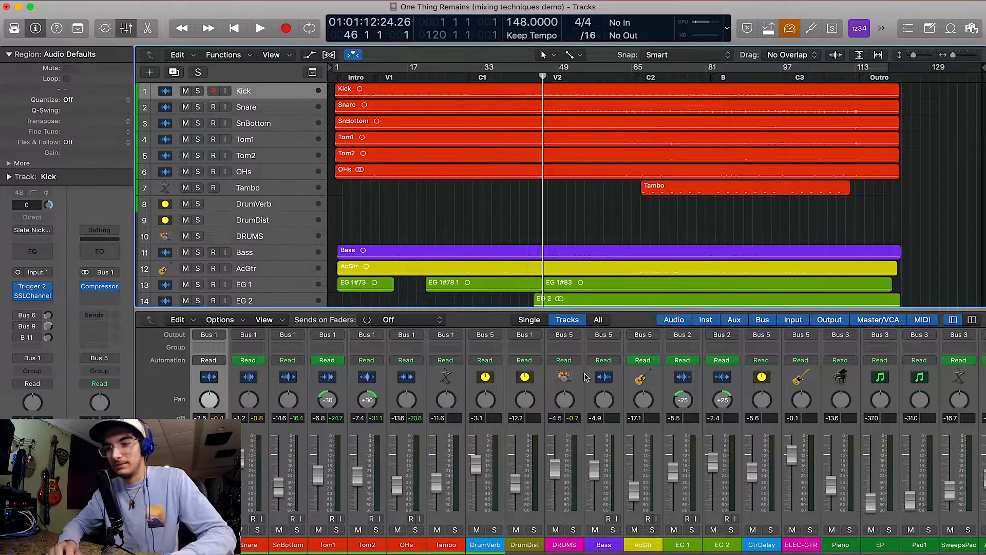
key("space")
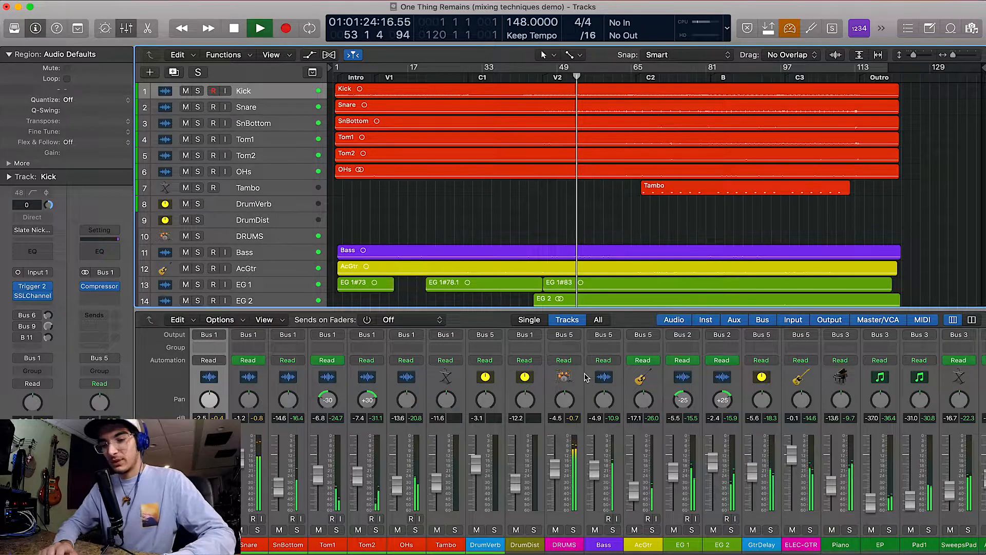
key("space")
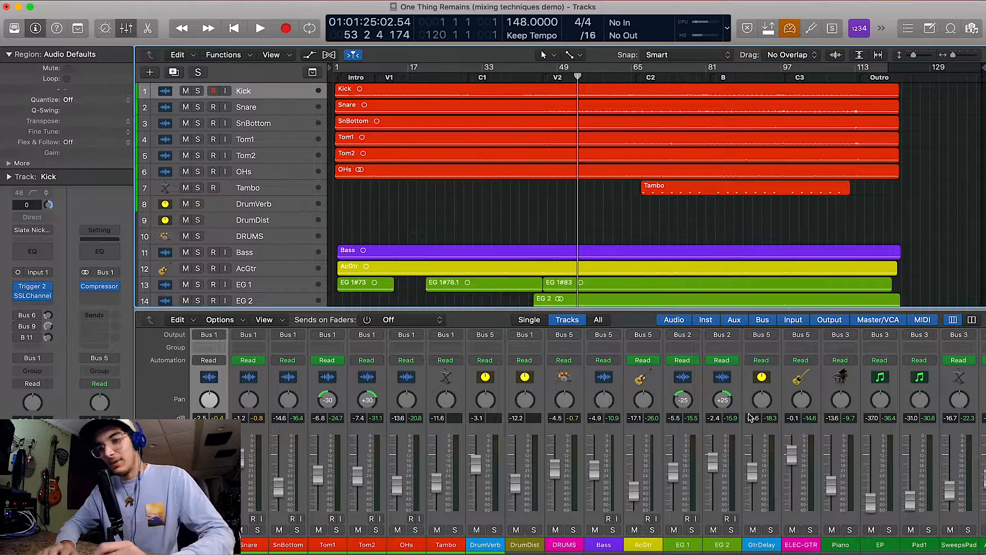
Step: Solo the voice channel and the DRUMS bus together with the drum tracks from Kick to Tambo
scroll(745, 417, "right", 15)
left_click(897, 530)
scroll(529, 480, "left", 10)
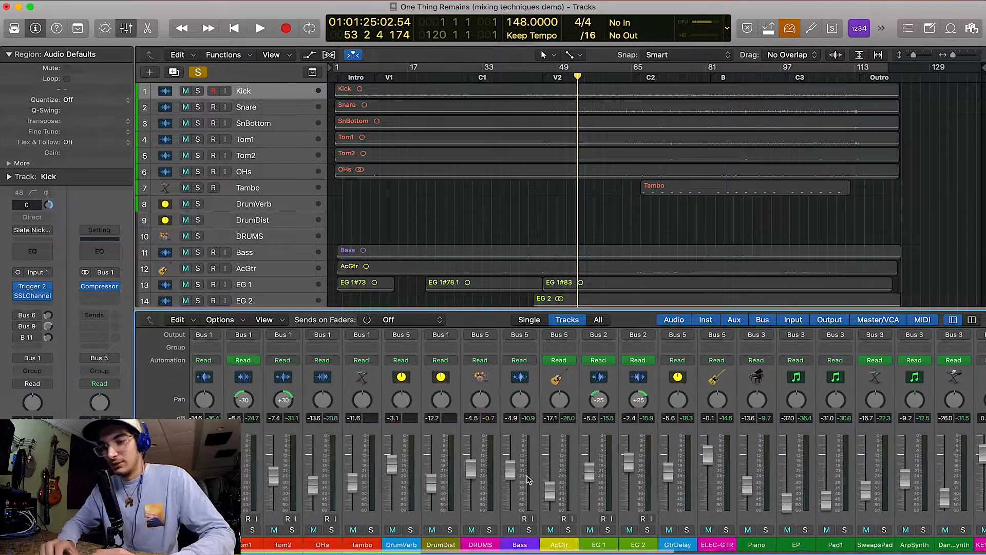
scroll(529, 480, "left", 4)
left_click(573, 530)
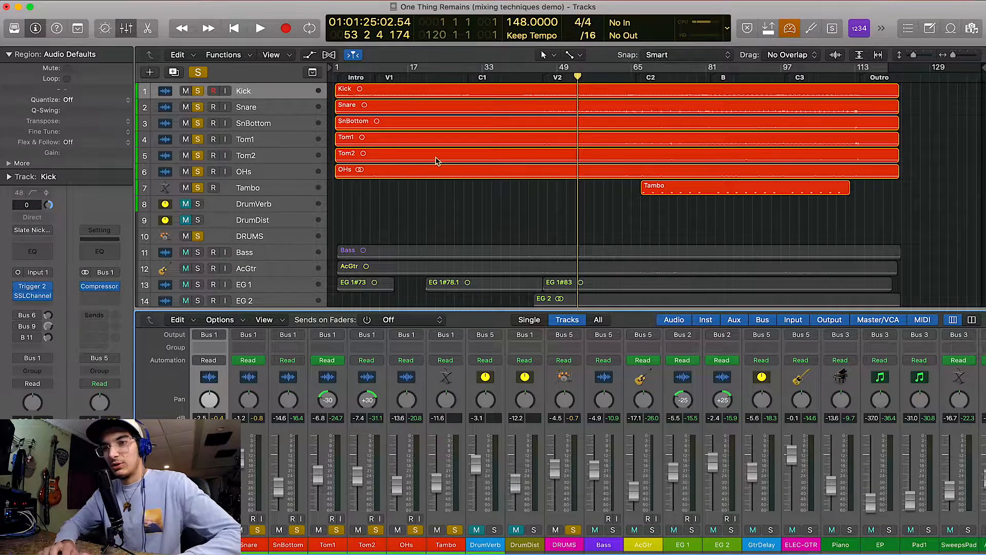
Step: Play the soloed drums from bar 45 with their EQ and compression active, and stop
left_click(540, 77)
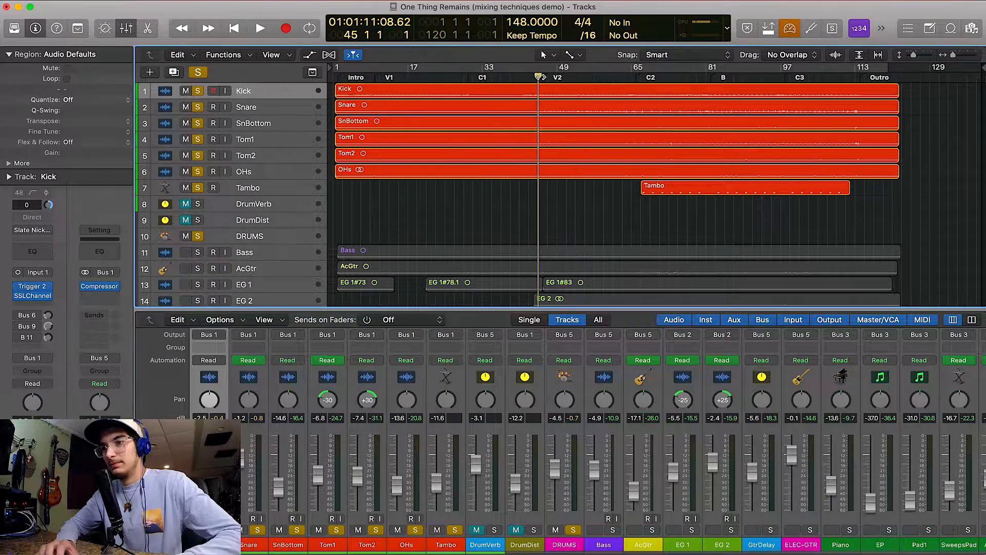
key("space")
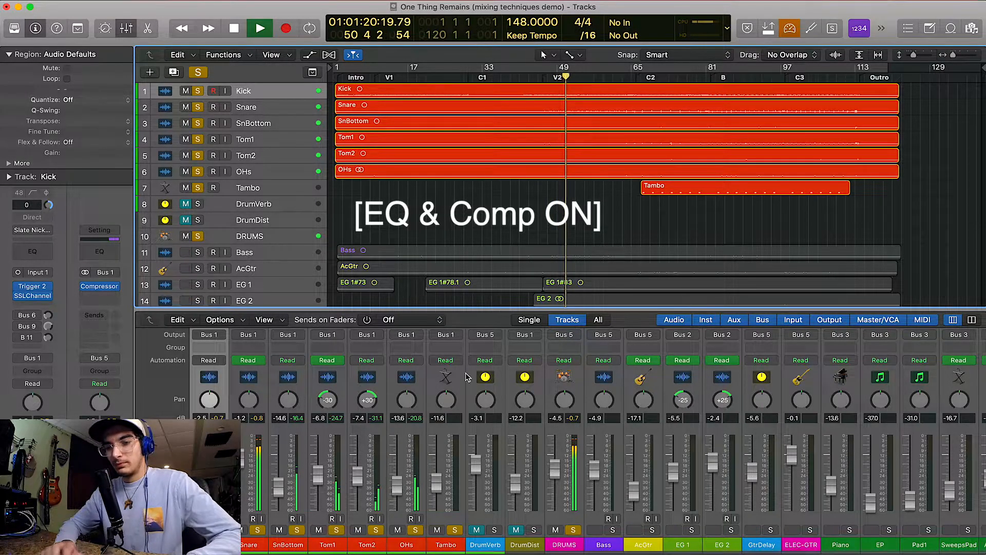
key("space")
Step: Unsolo the tracks from Snare to Tambo, keeping Kick soloed, and check the Kick's Channel EQ before closing it
left_click_drag(455, 529, 257, 530)
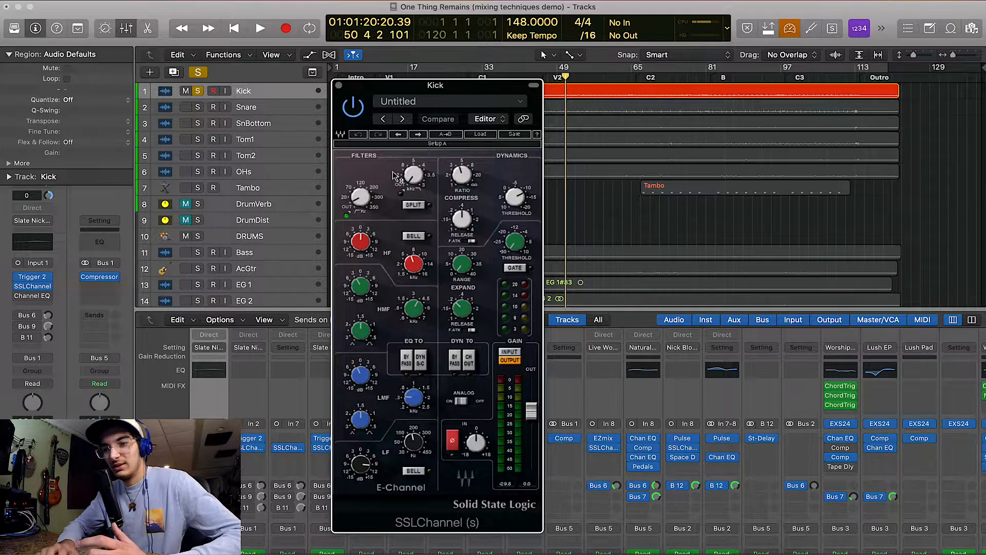
left_click(210, 370)
left_click_drag(306, 149, 321, 135)
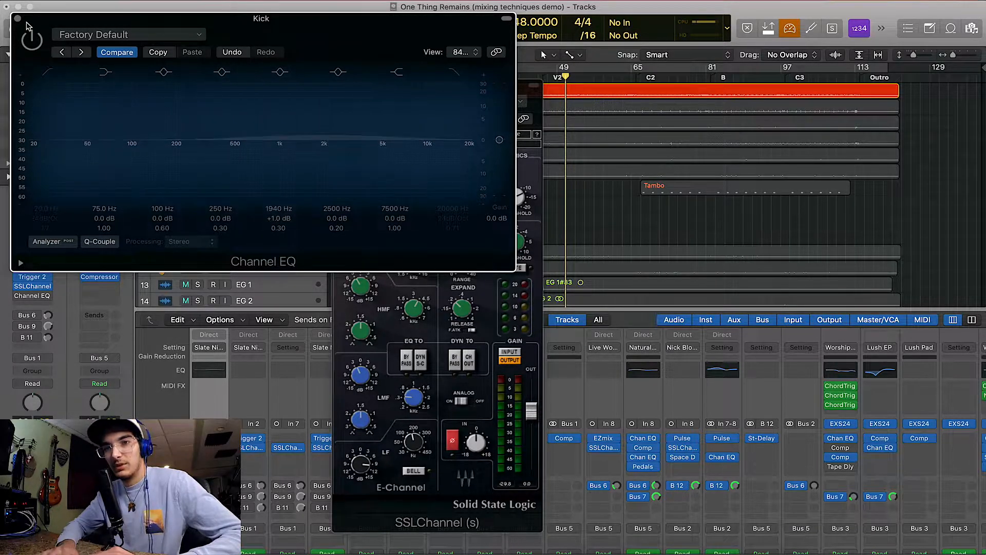
left_click(17, 19)
left_click_drag(365, 103, 388, 95)
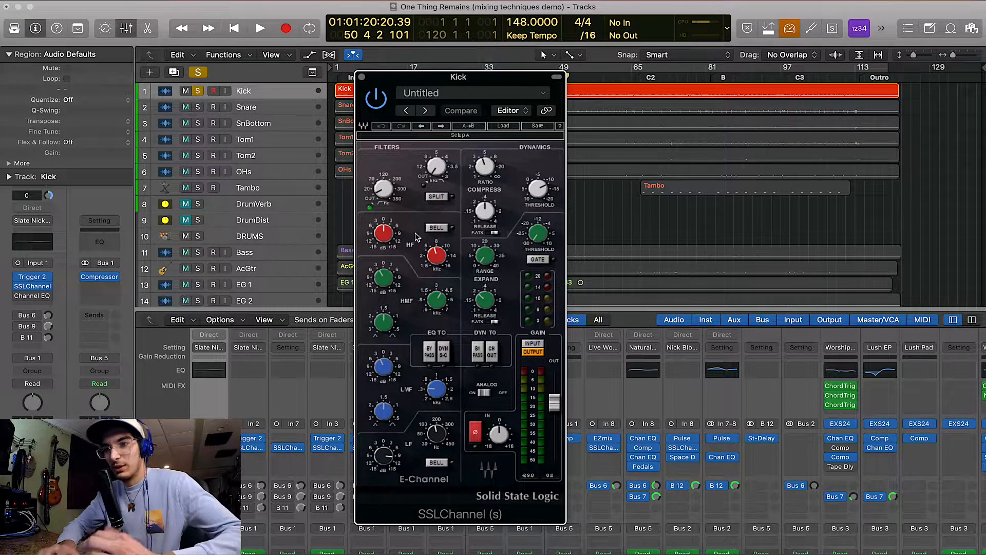
Step: Play the soloed Kick from around bar 46 with its SSLChannel plug-in active, and stop
left_click_drag(443, 84, 550, 138)
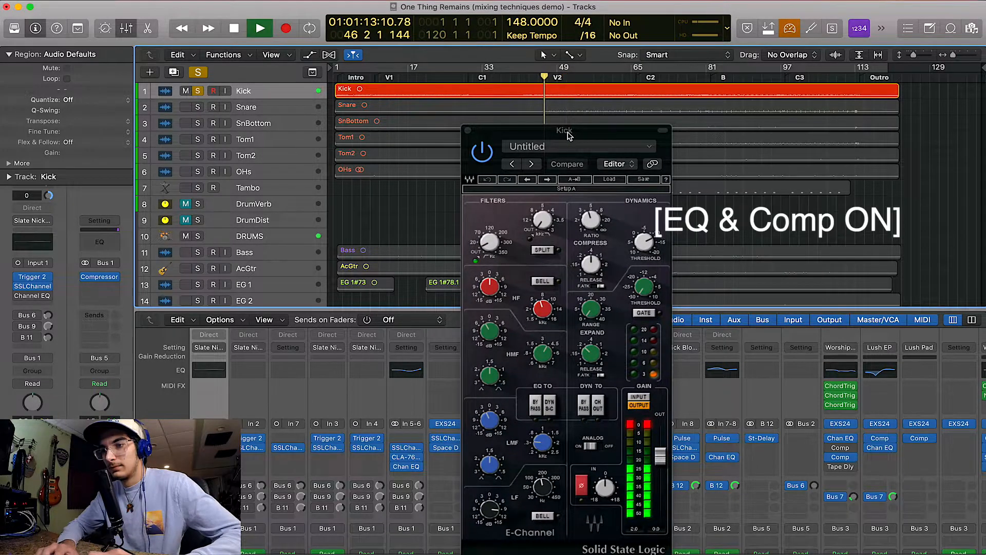
left_click_drag(565, 130, 530, 76)
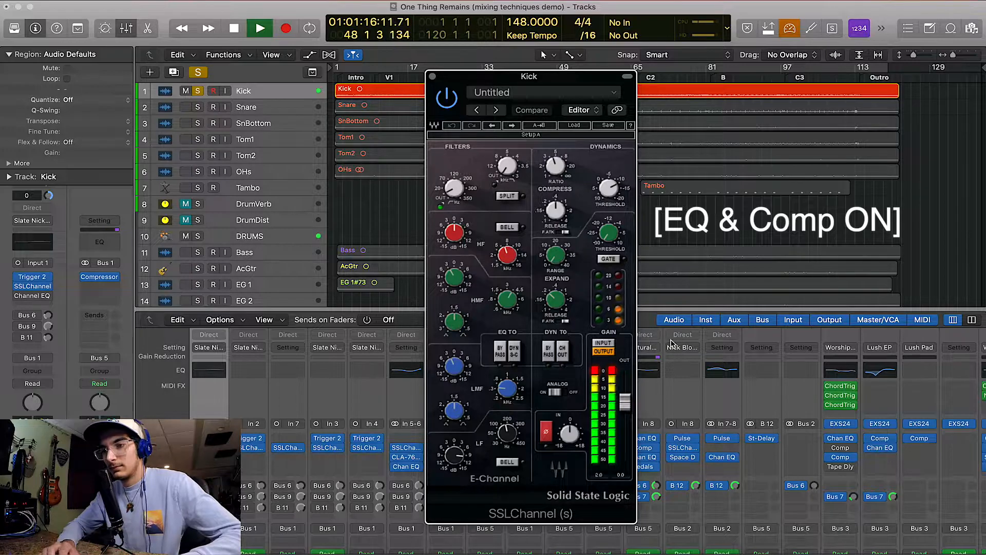
key("space")
Step: Bypass the Kick's SSLChannel, play the unprocessed kick for comparison, and turn the plug-in back on
left_click(447, 97)
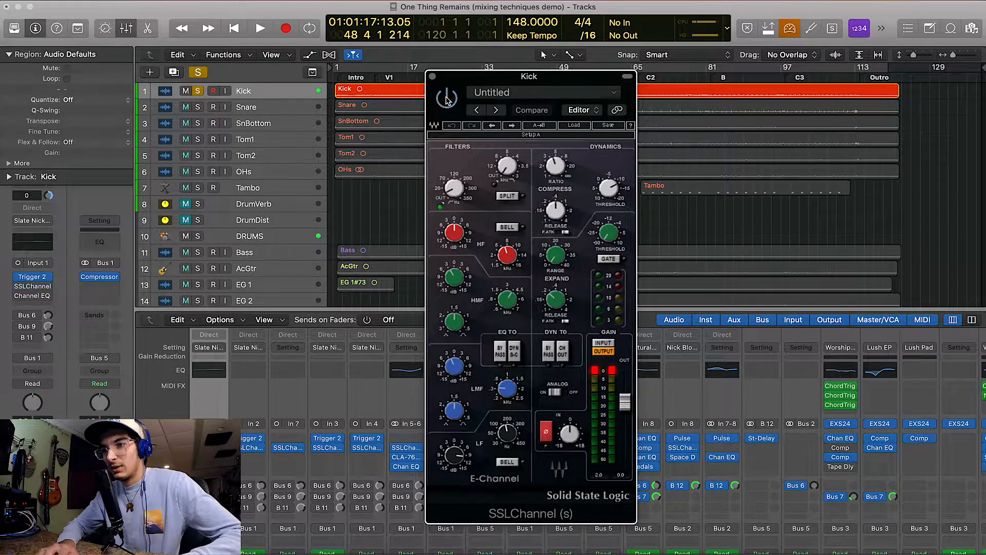
left_click_drag(495, 85, 494, 131)
key("space")
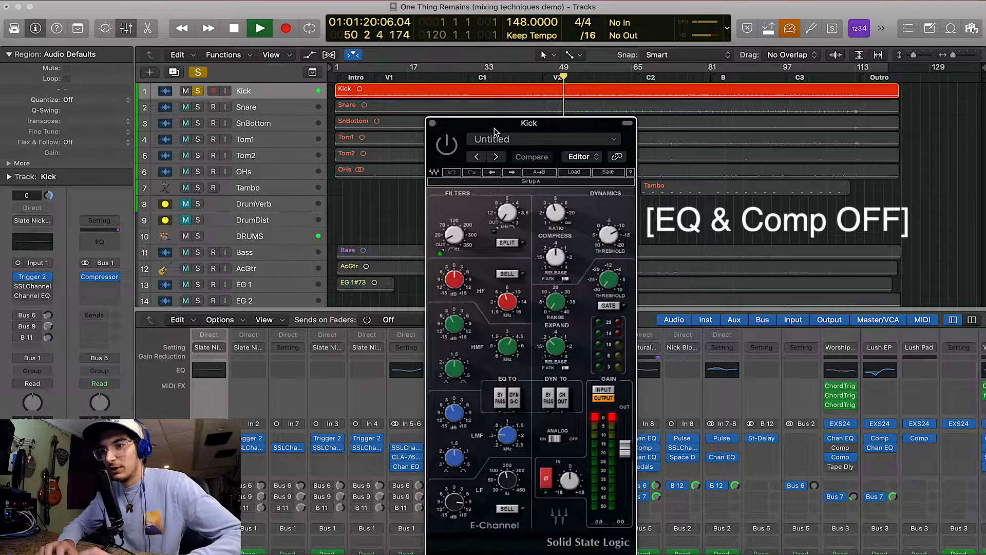
left_click_drag(494, 131, 492, 73)
key("space")
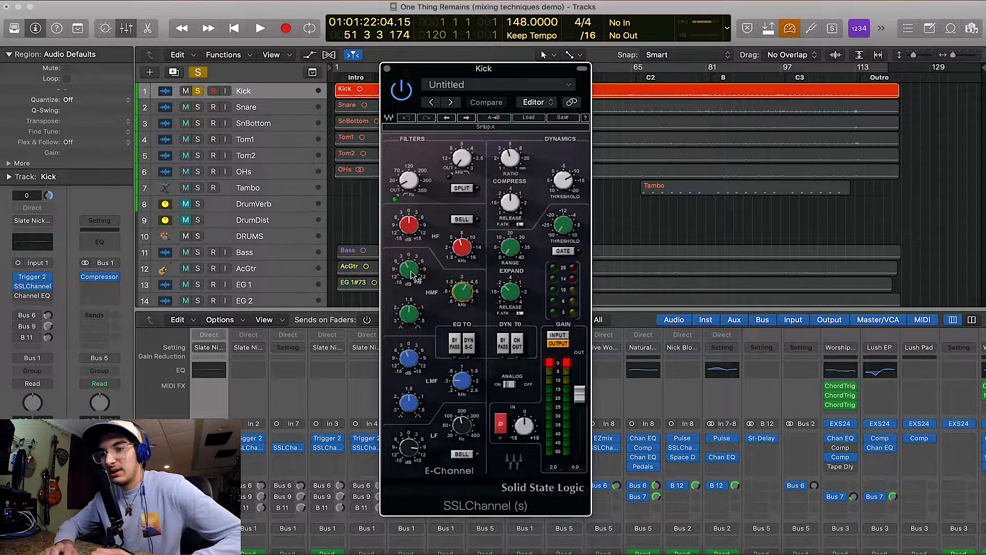
Step: Boost the Kick's HMF gain to 15 dB while playing from bar 50, and bring it back down to a cut
left_click_drag(478, 75, 721, 116)
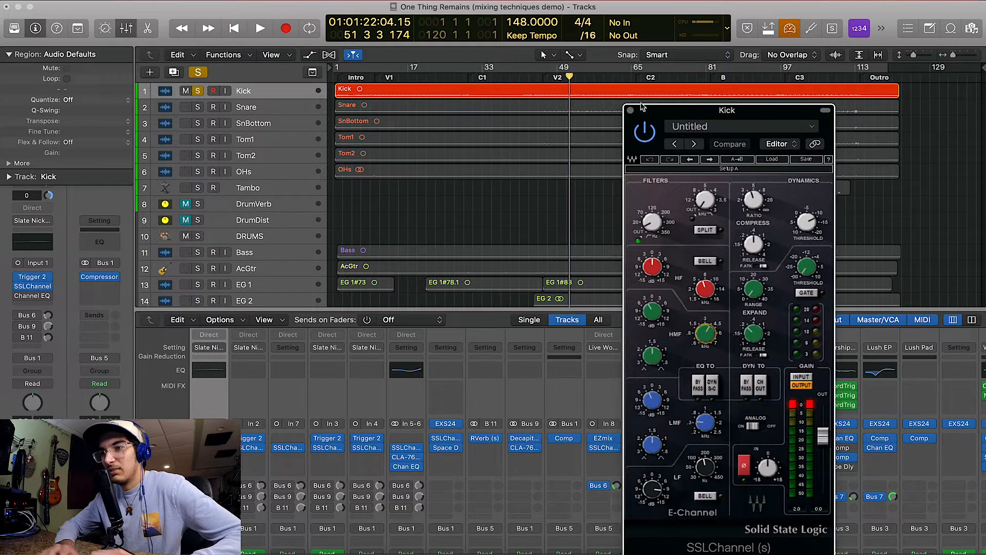
left_click_drag(570, 85, 566, 77)
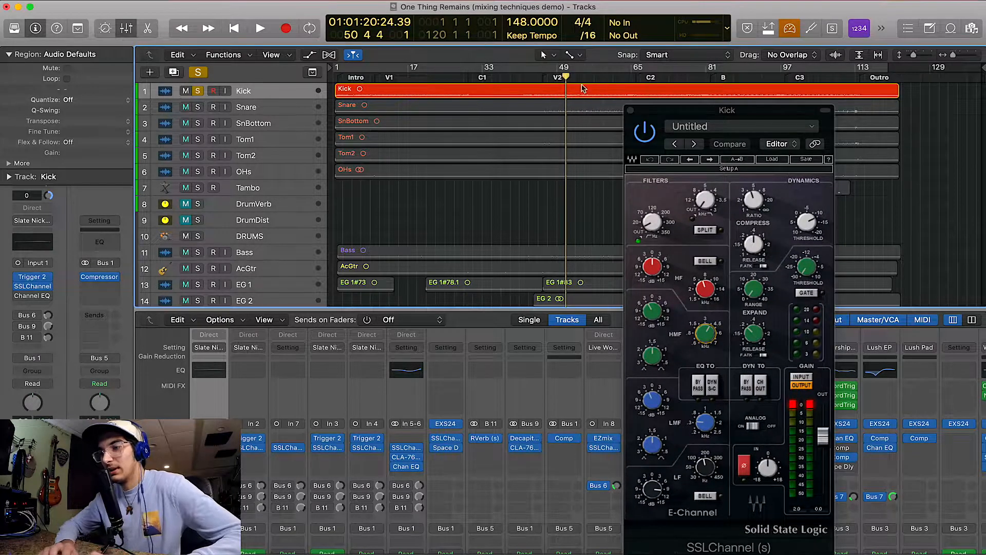
left_click_drag(653, 310, 653, 300)
key("space")
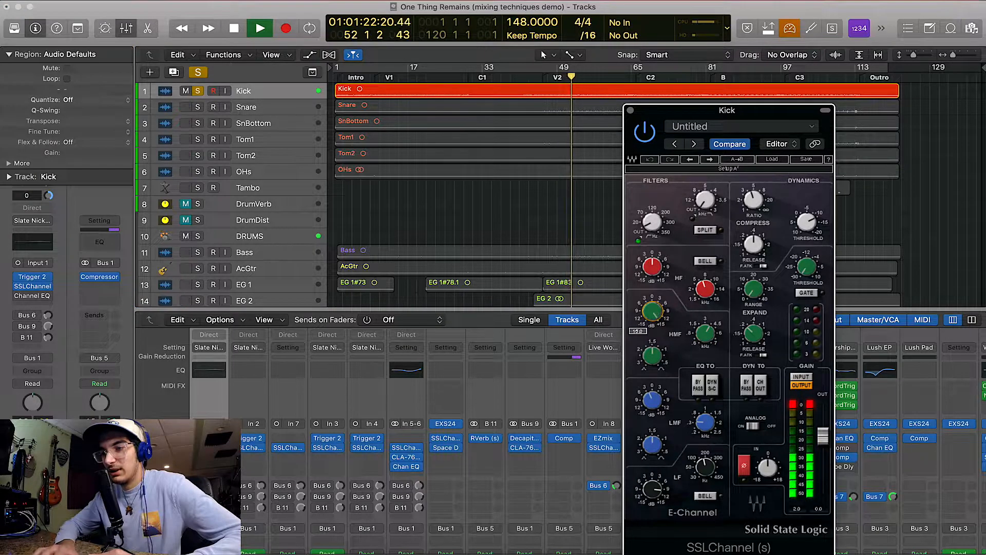
mouse_move(708, 331)
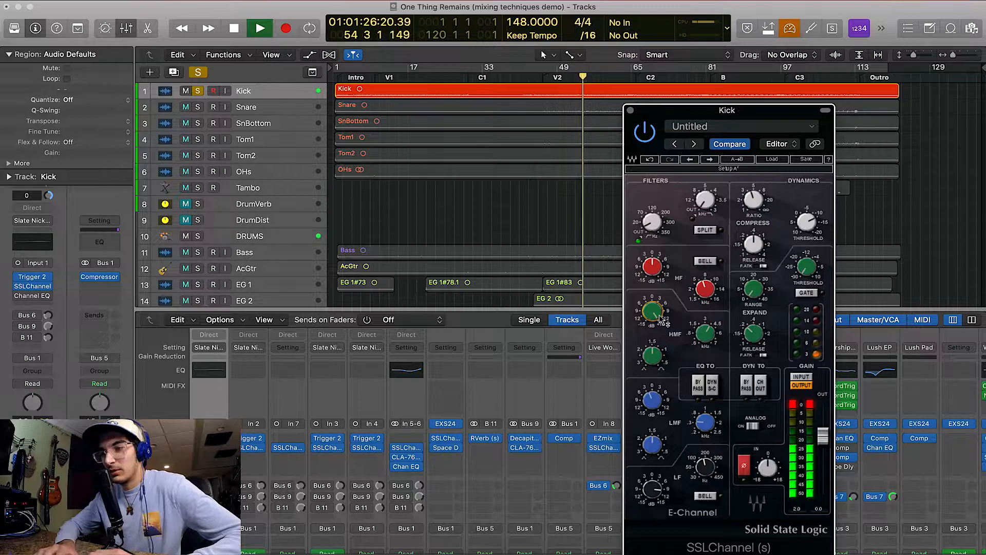
left_click_drag(653, 311, 653, 334)
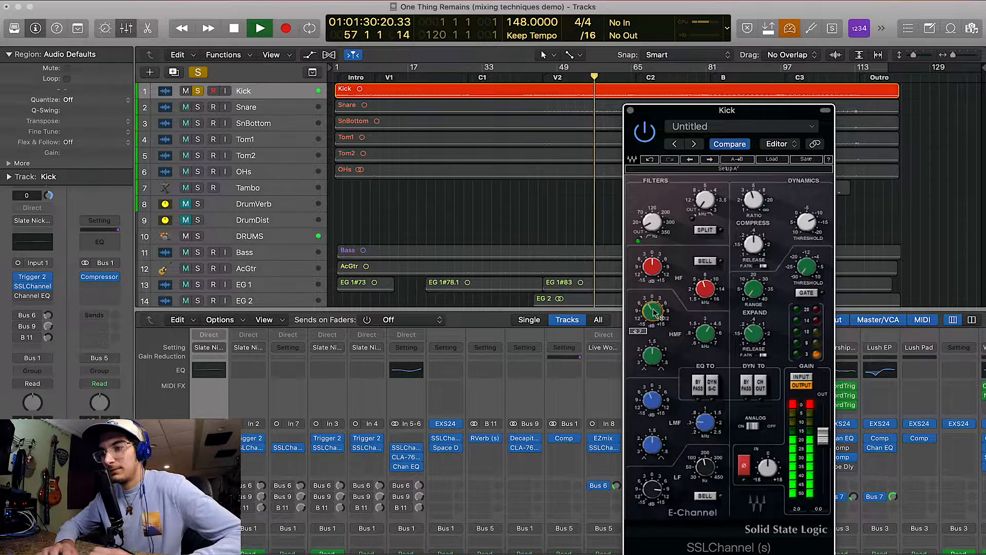
key("space")
Step: Play the Kick from bar 46 and boost the SSLChannel's LMF gain to 15 dB
left_click_drag(691, 116, 575, 70)
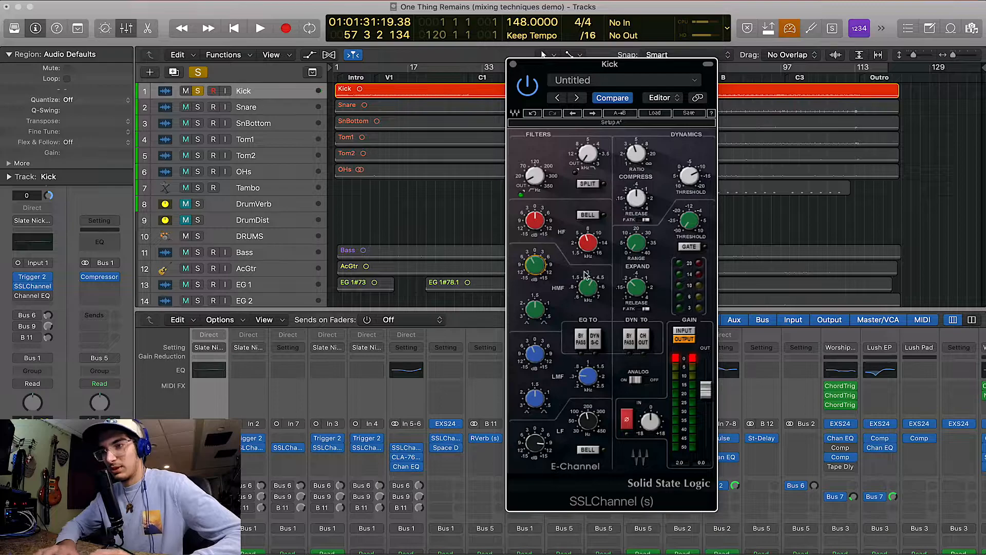
left_click_drag(610, 65, 755, 102)
left_click(545, 78)
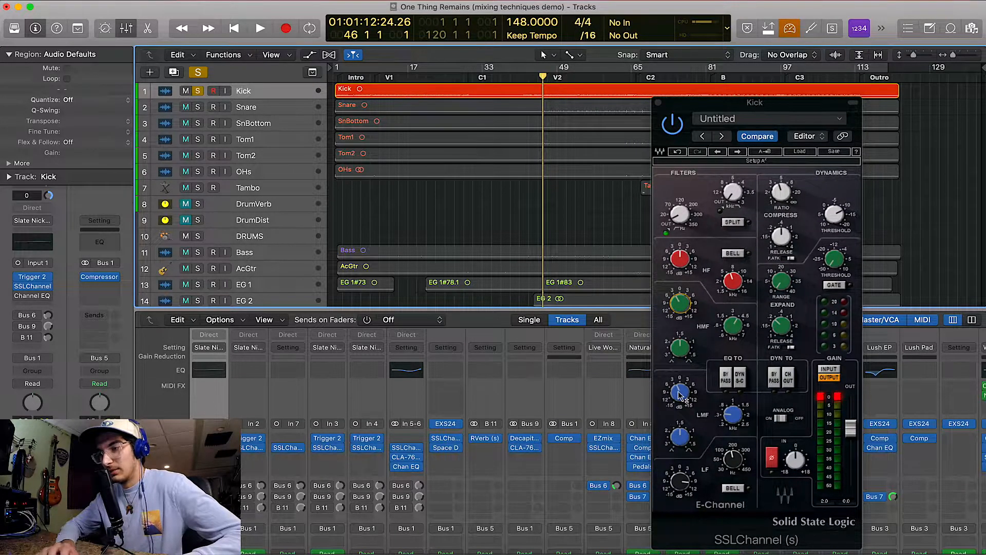
key("space")
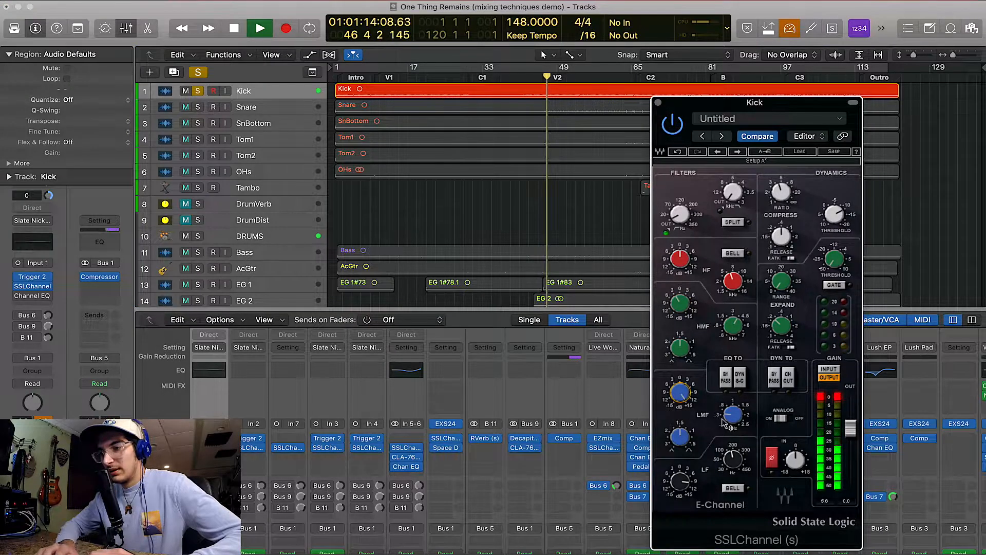
mouse_move(733, 416)
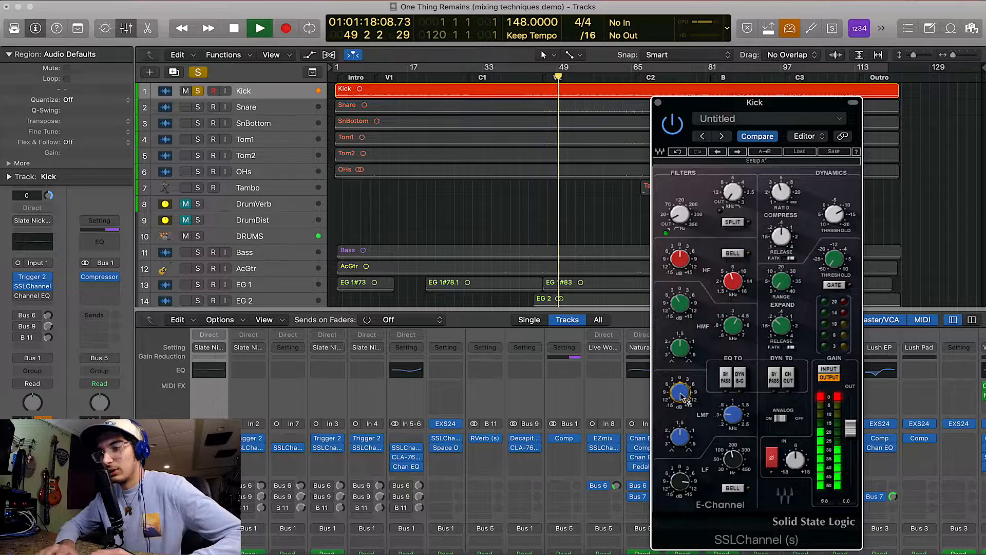
mouse_move(684, 399)
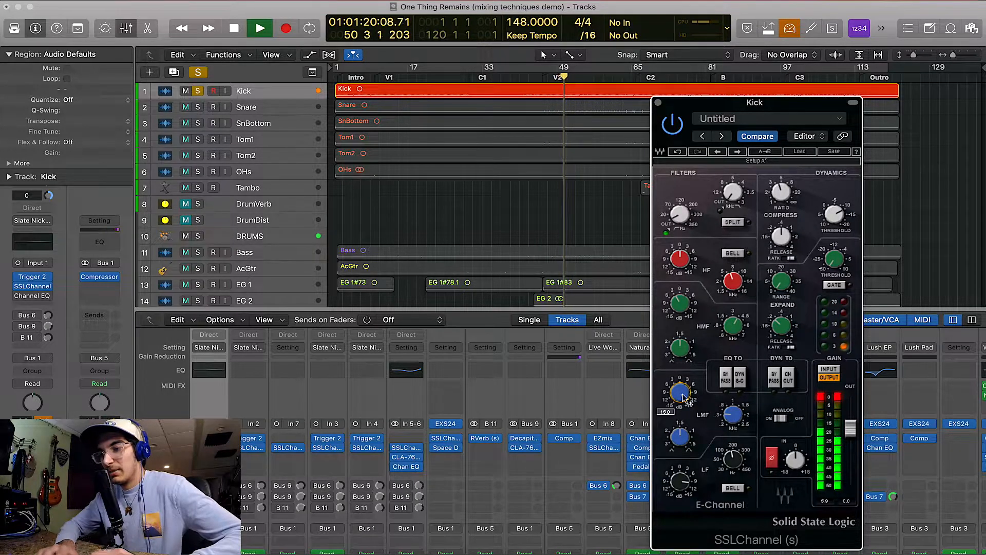
Step: Sweep the Kick's LMF frequency and settle at 0.30 kHz, then turn the LMF gain down to a cut
left_click_drag(741, 410, 741, 396)
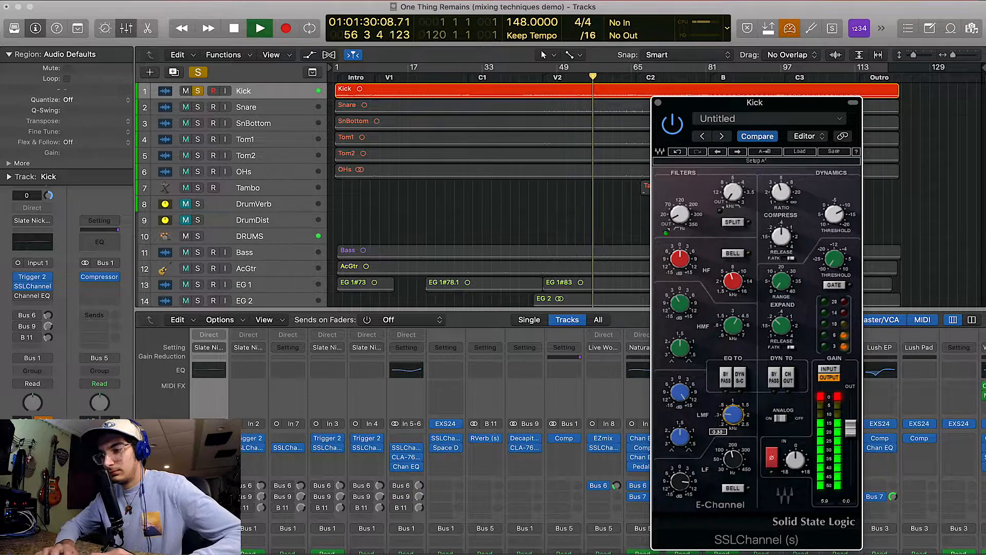
left_click_drag(731, 414, 732, 417)
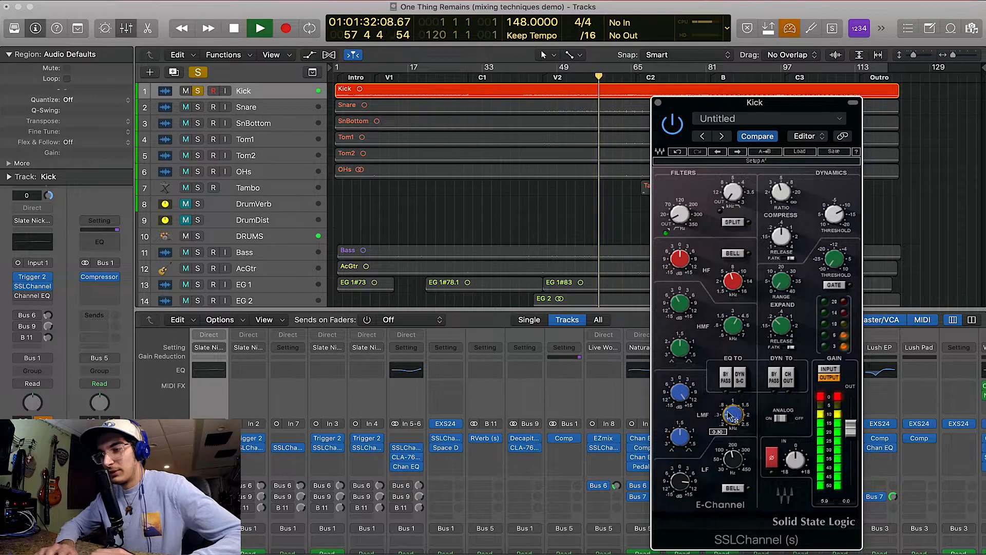
left_click_drag(679, 391, 681, 395)
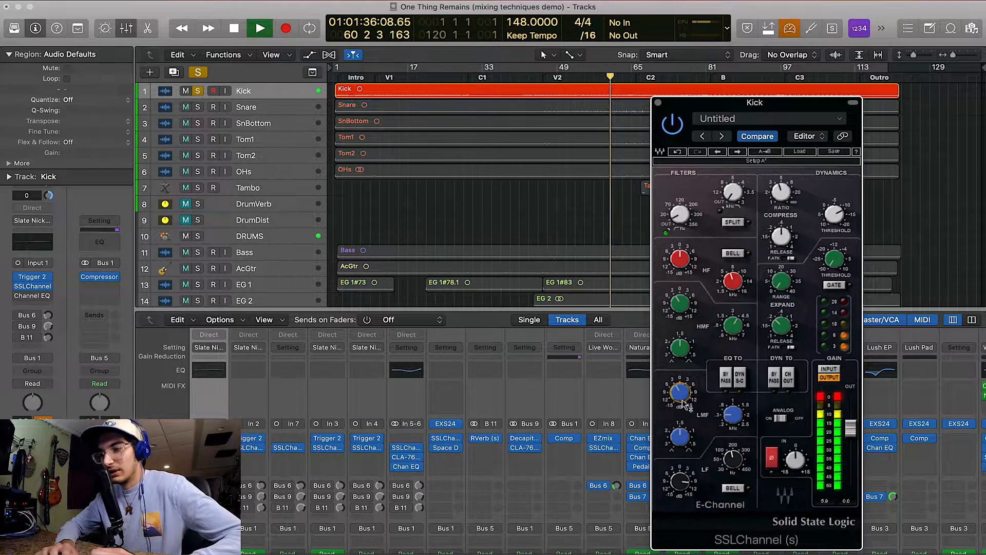
key("space")
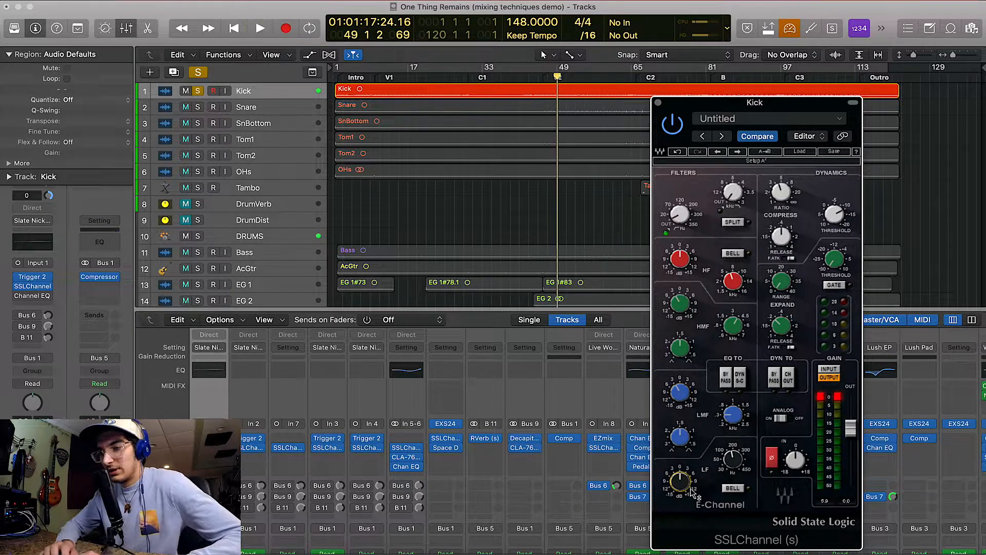
Step: Compare the Kick's LF gain at about 0 dB during playback, and restore the low-end boost to about 9.7 dB
left_click_drag(693, 492, 693, 493)
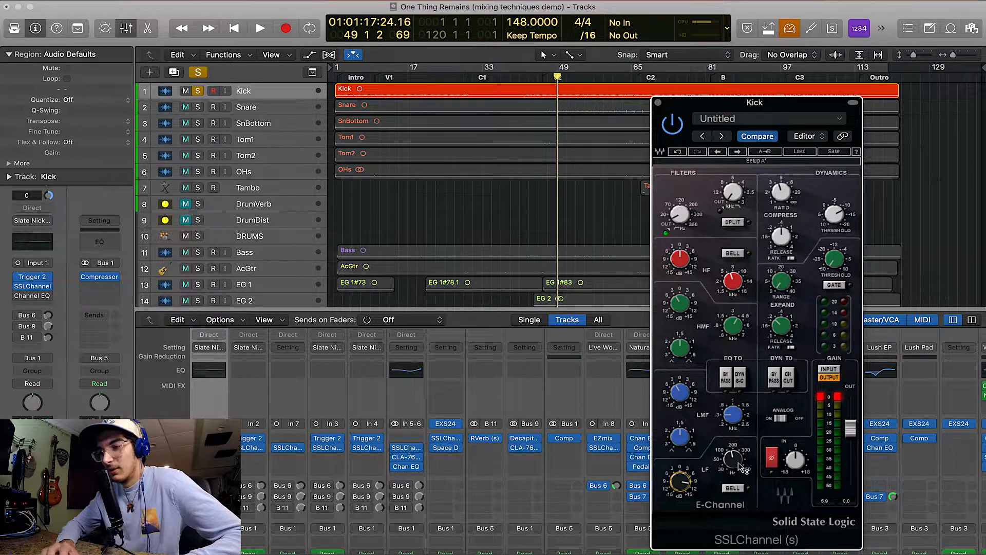
key("space")
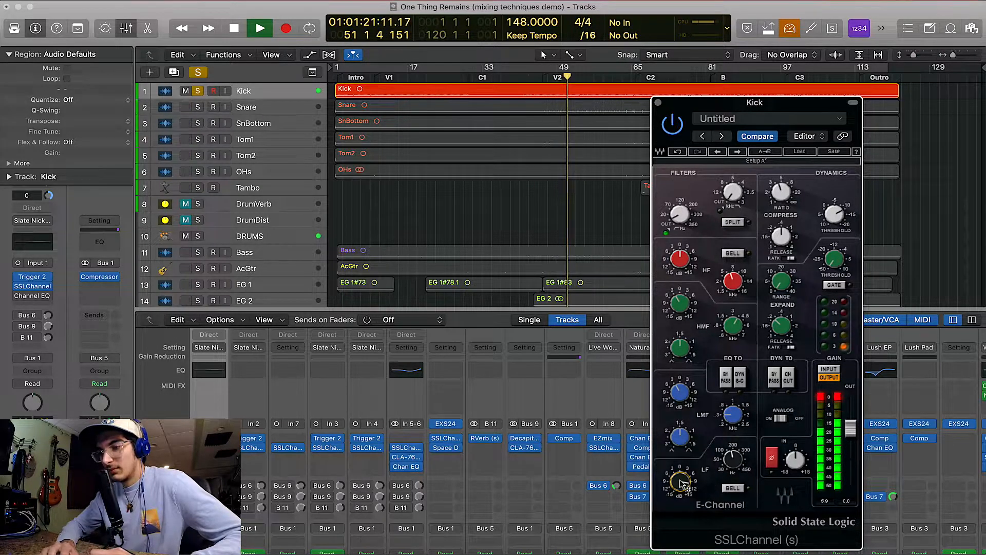
left_click_drag(682, 484, 681, 512)
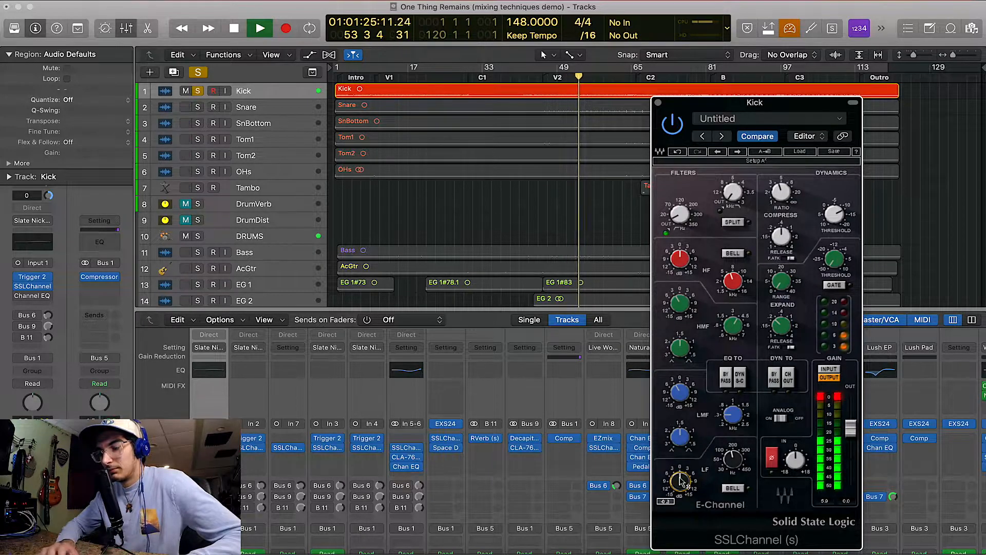
key("space")
key("space")
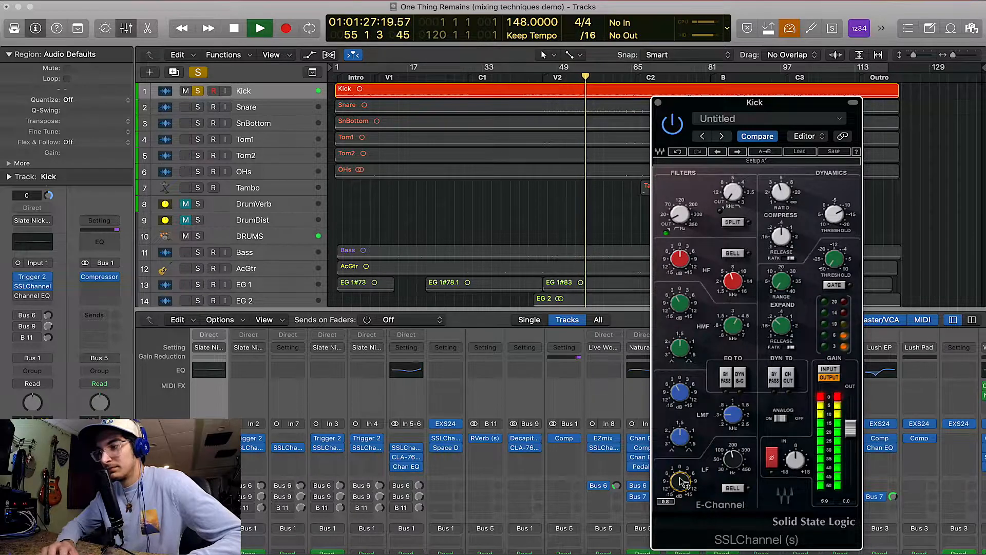
key("space")
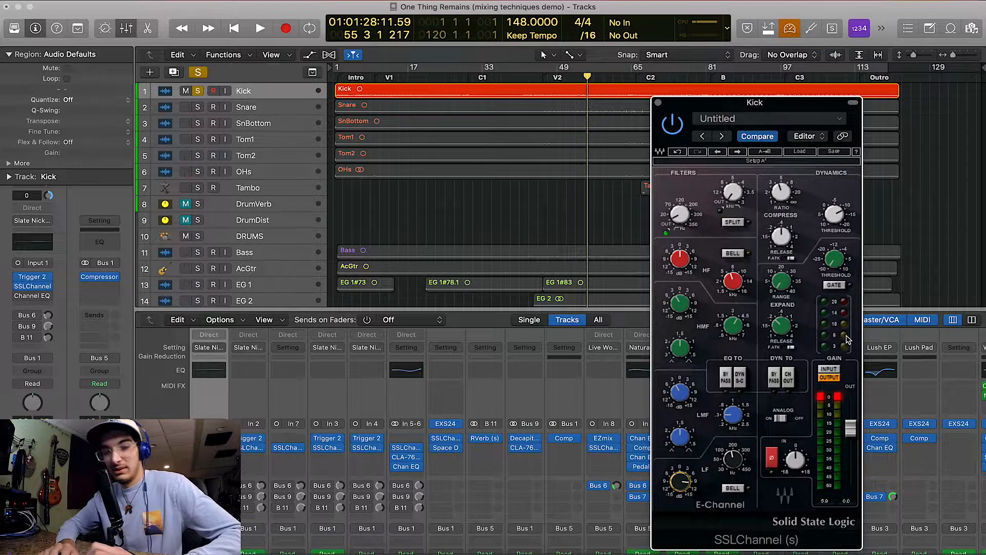
Step: Play the Kick from bar 46, raise the SSLChannel compressor threshold until compression is off, and restore it to about -9.1 dB
left_click_drag(765, 105, 730, 90)
left_click(544, 77)
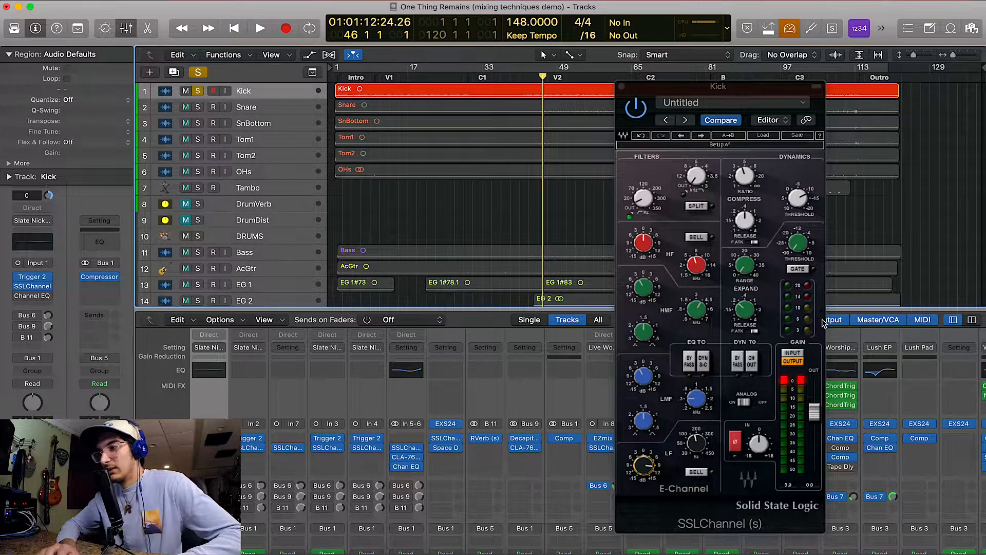
key("space")
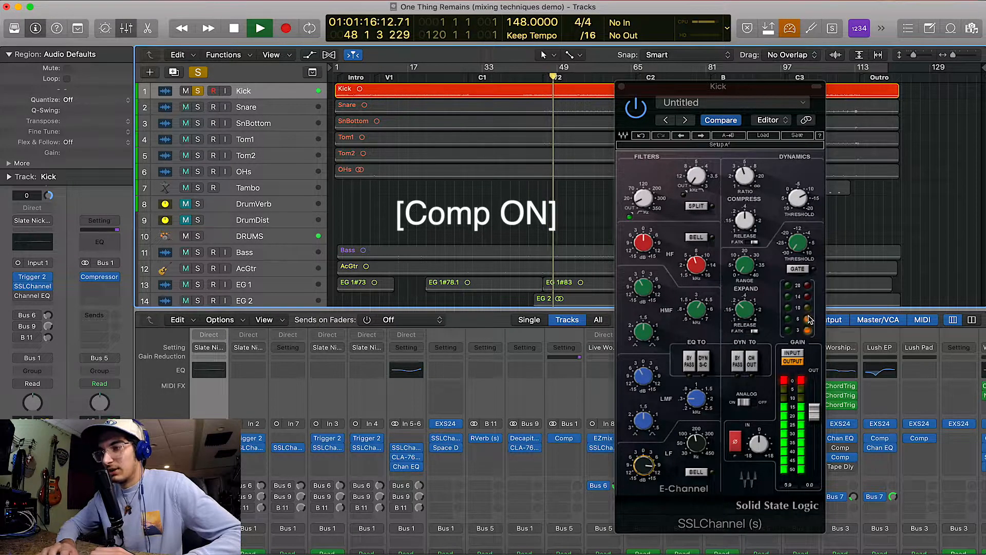
left_click_drag(801, 200, 822, 286)
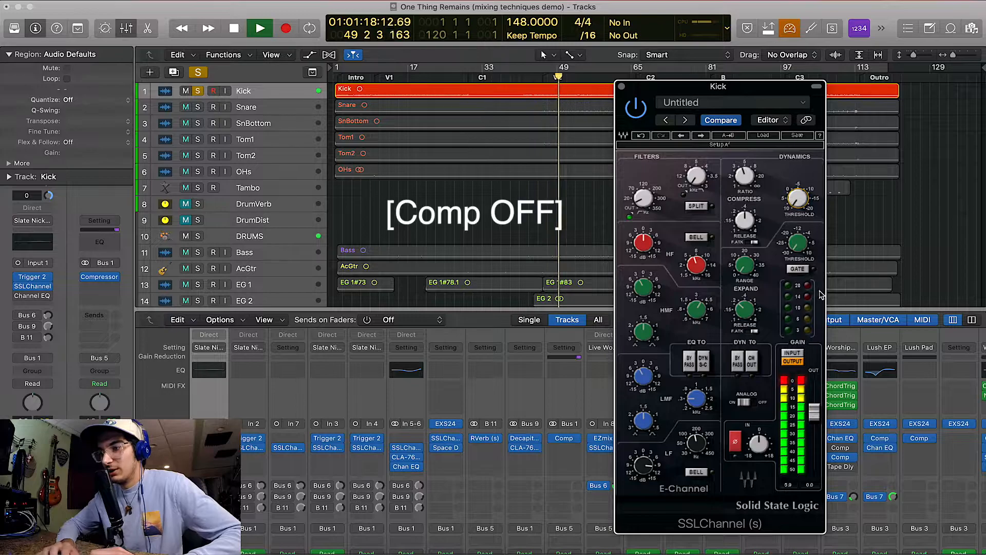
mouse_move(803, 200)
left_click_drag(799, 199, 799, 151)
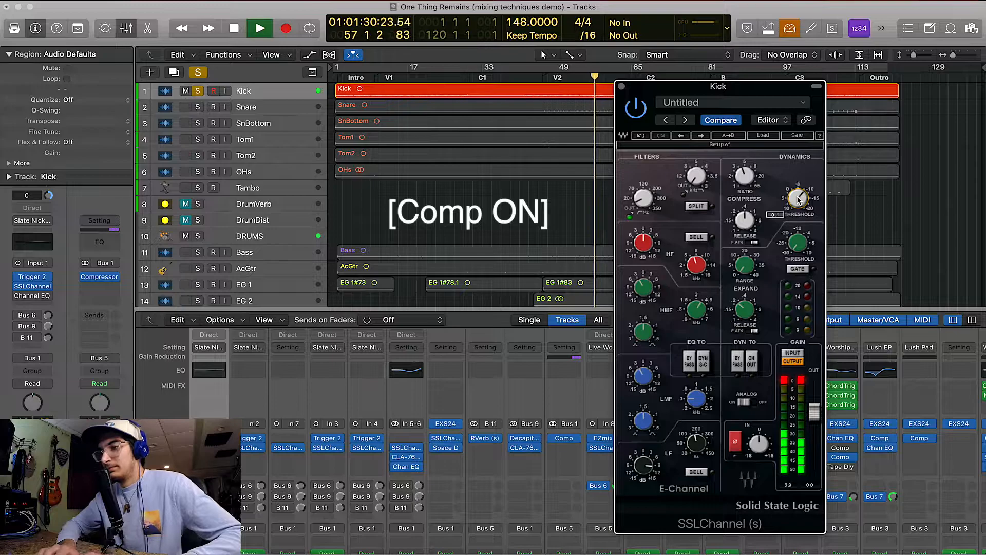
key("space")
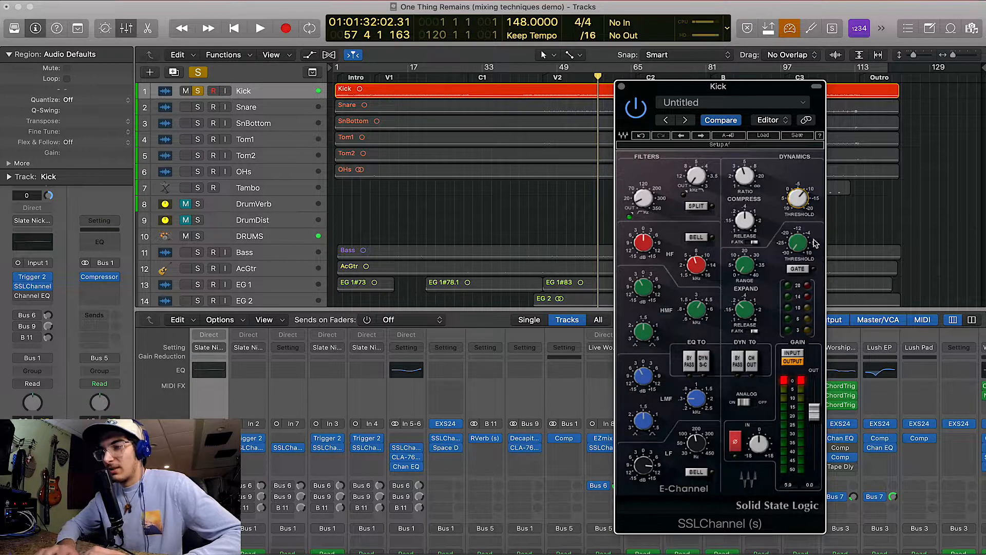
Step: Play the Kick from bar 46, compare the sound with the SSLChannel bypassed and re-enabled, and close the plug-in
left_click_drag(671, 90, 676, 135)
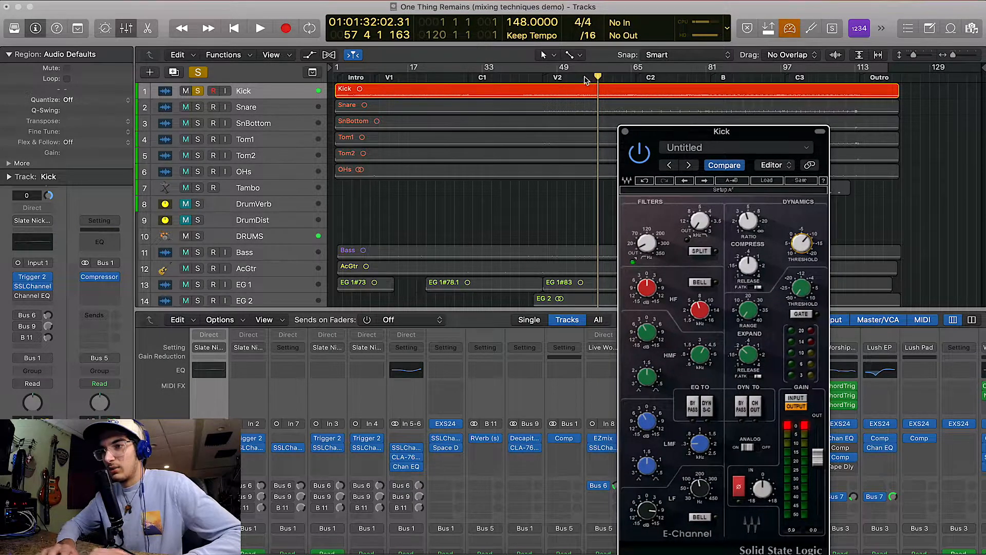
left_click(544, 80)
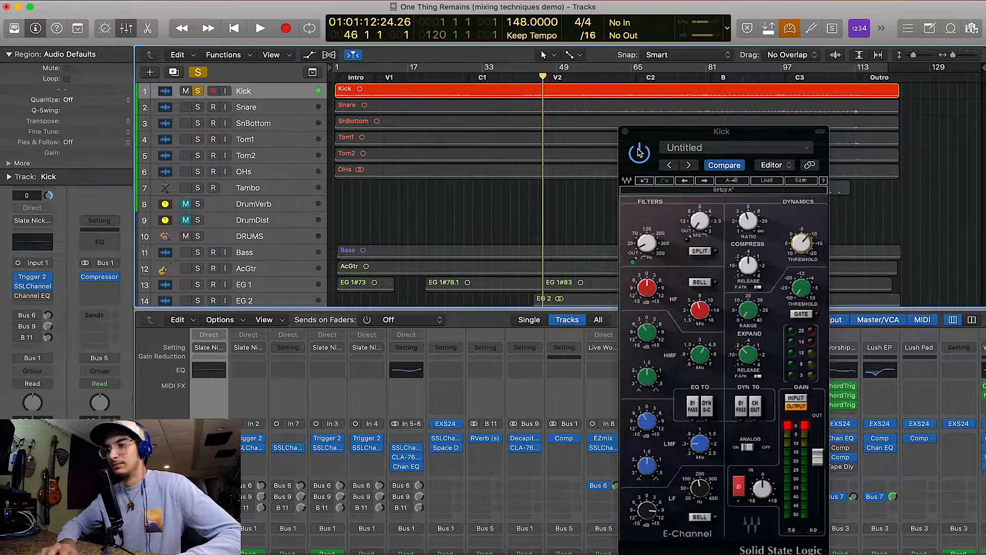
key("space")
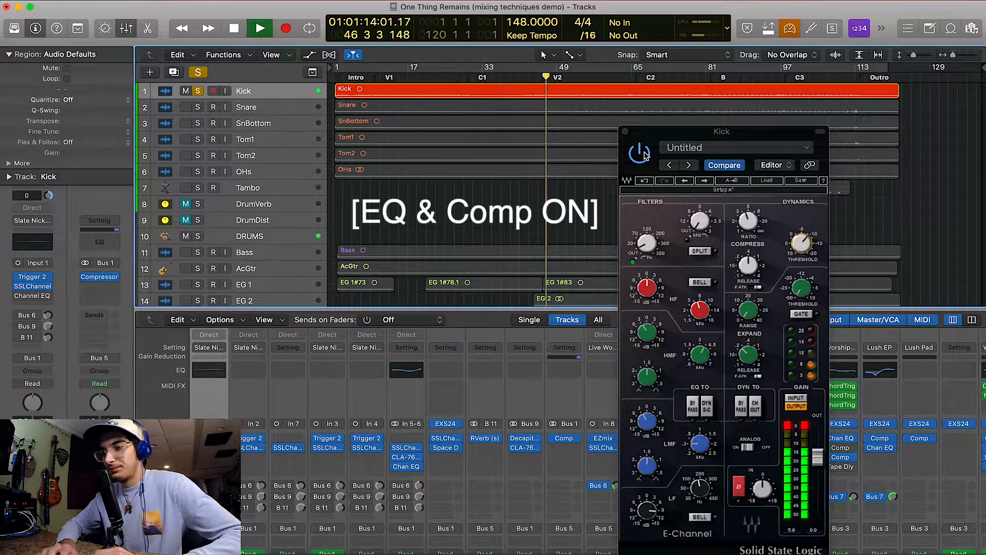
left_click(639, 152)
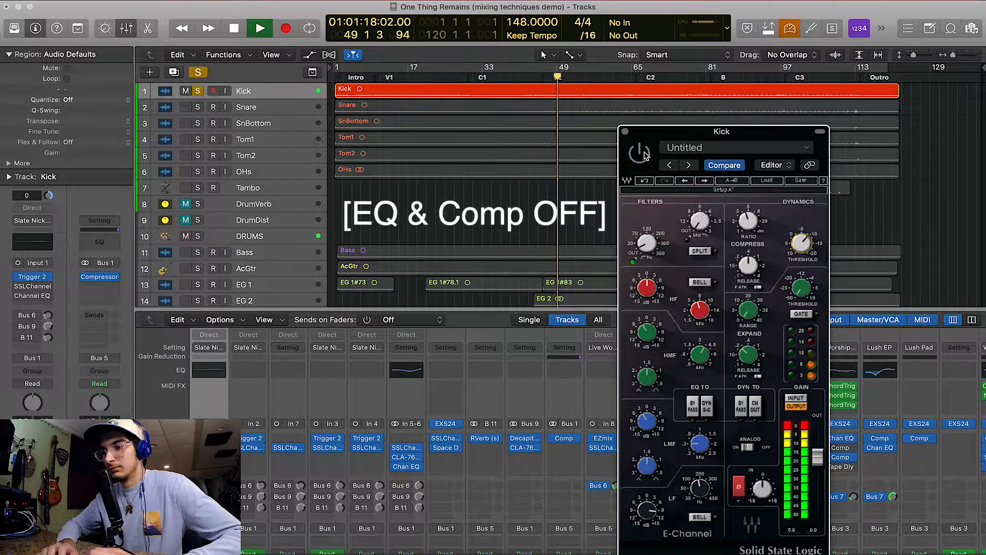
left_click(646, 155)
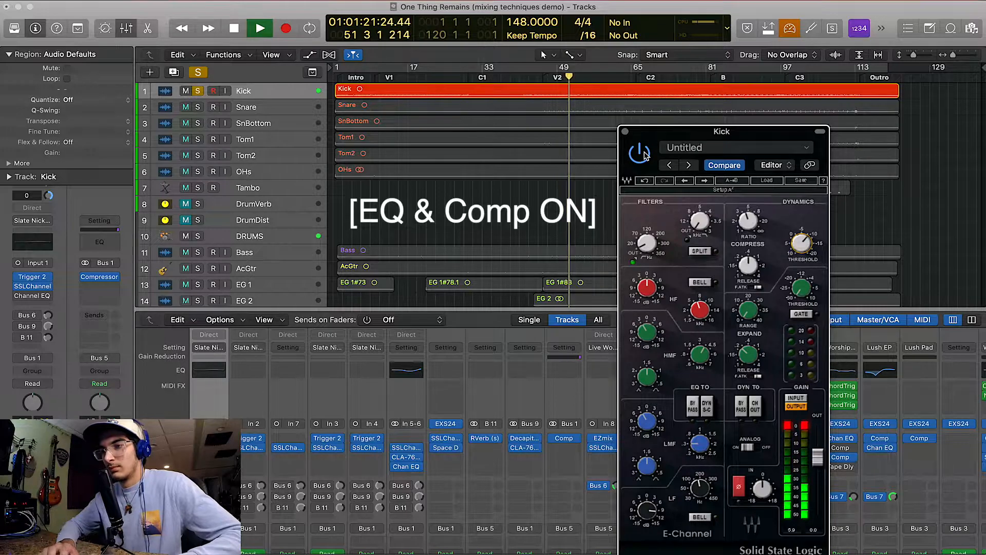
key("space")
left_click(625, 132)
Step: Move the solo from the Kick to the Snare and play from bar 46 with the Snare's SSLChannel bypassed
scroll(452, 416, "down", 5)
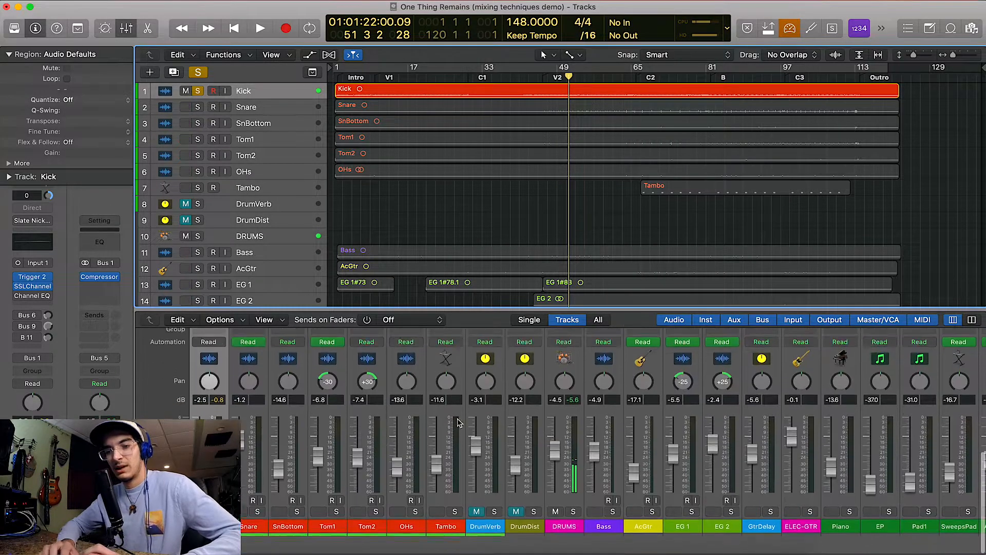
left_click(259, 531)
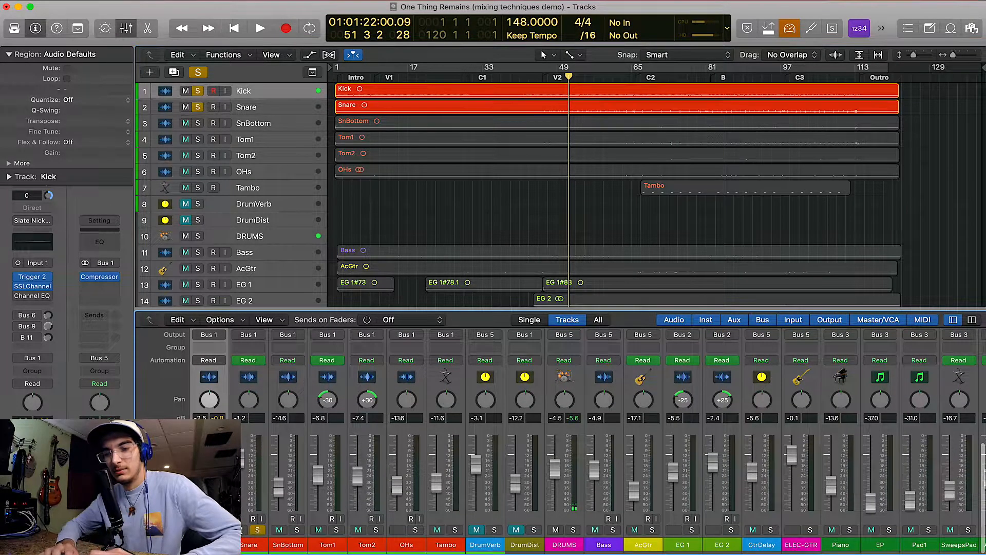
scroll(246, 452, "up", 5)
left_click(238, 388)
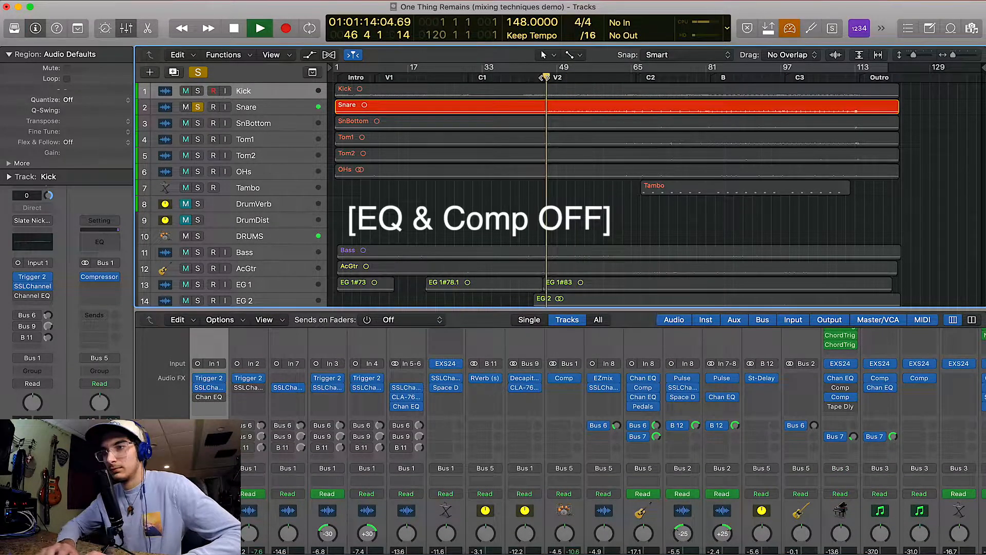
scroll(427, 383, "down", 5)
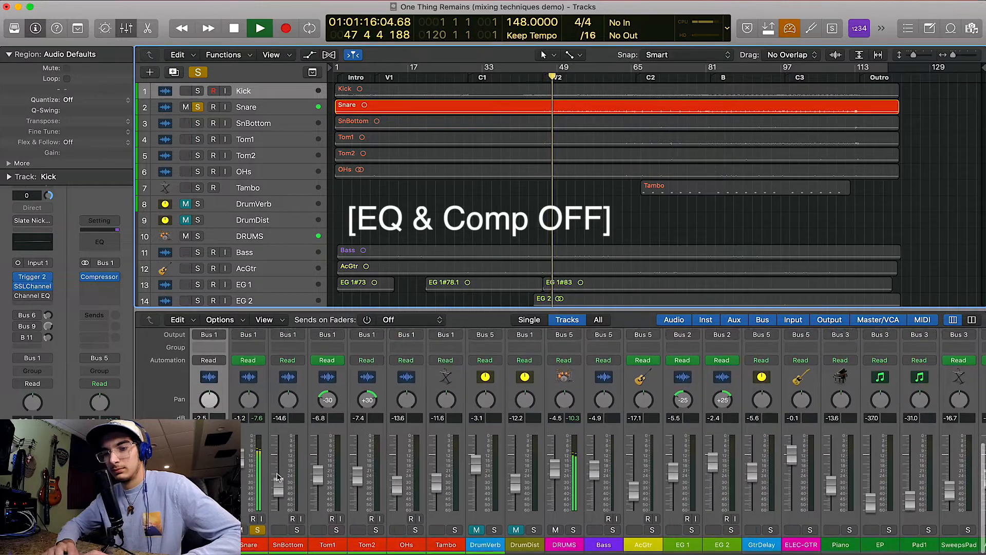
Step: Select the Snare channel, stop playback, and open its SSLChannel beside the track list with the plug-in re-enabled
left_click(264, 470)
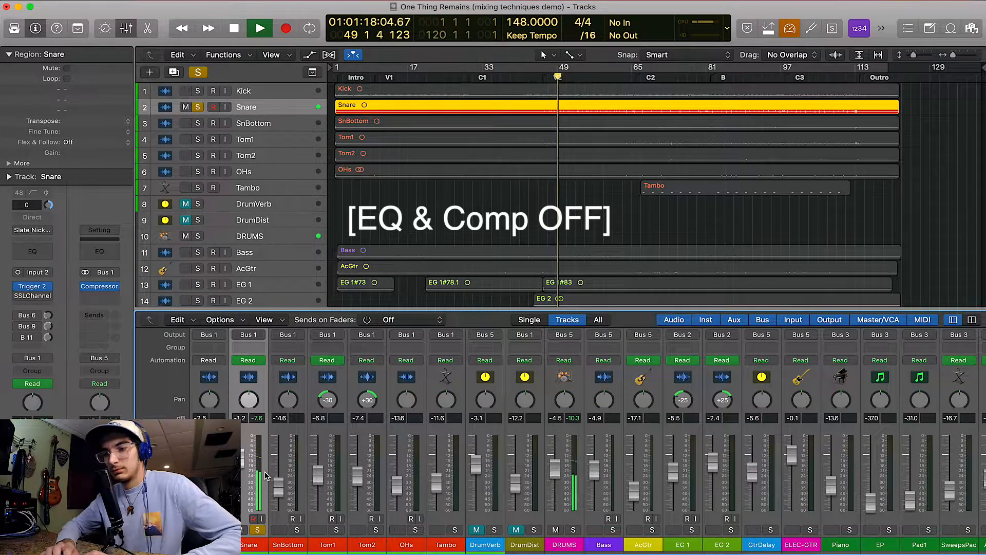
scroll(265, 471, "up", 5)
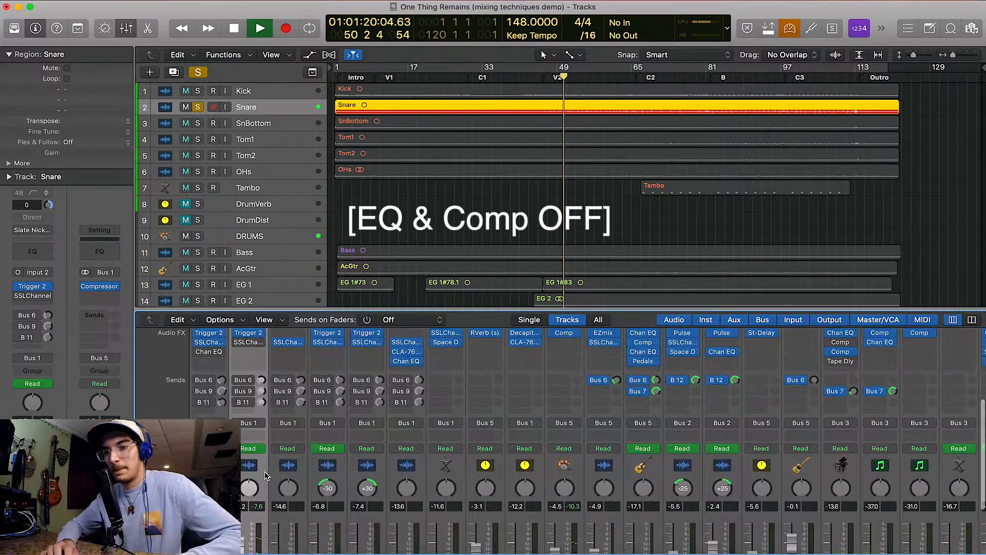
key("space")
left_click(248, 407)
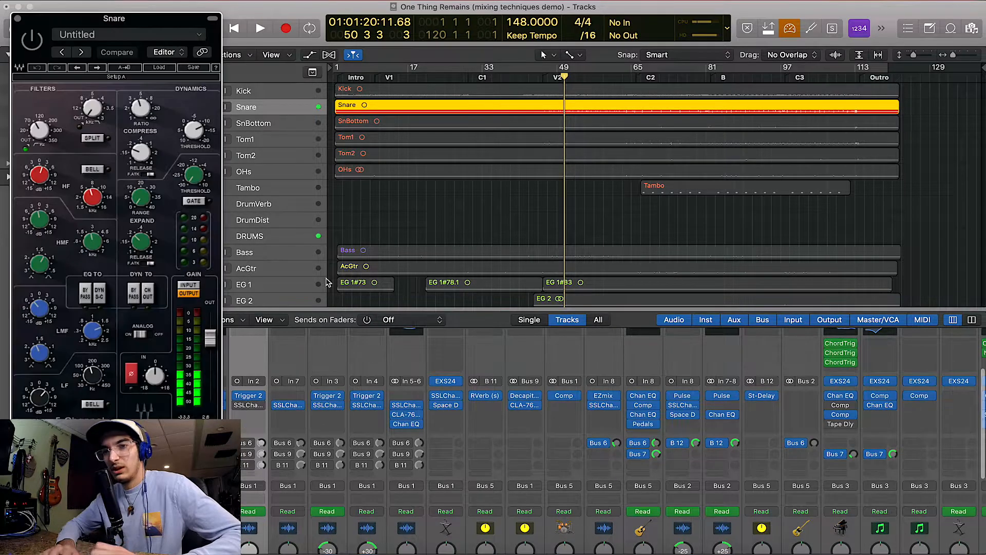
left_click_drag(135, 21, 736, 76)
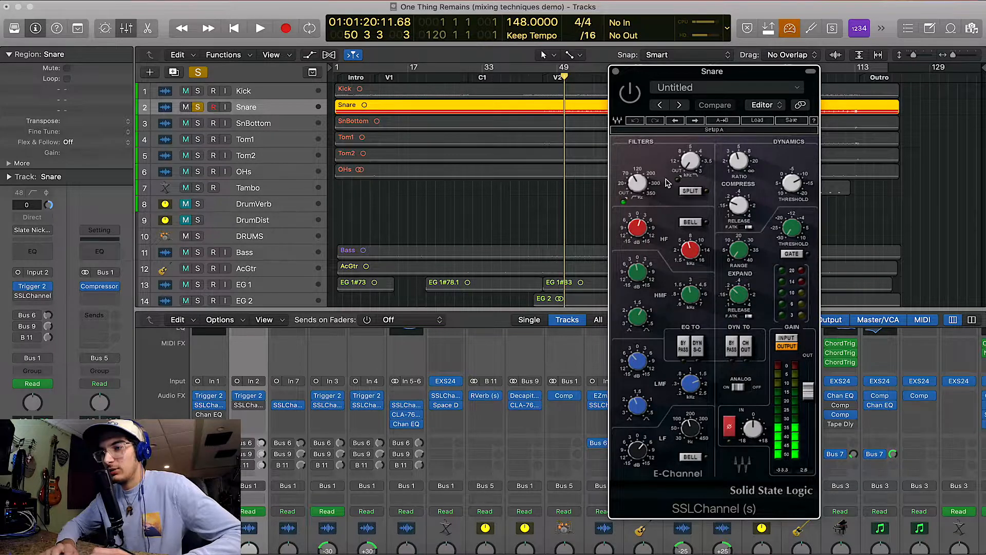
left_click(631, 94)
Step: Adjust the Snare's high-pass filter slightly, and compare the HF gain at 0 dB during playback before restoring its slight boost
mouse_move(636, 180)
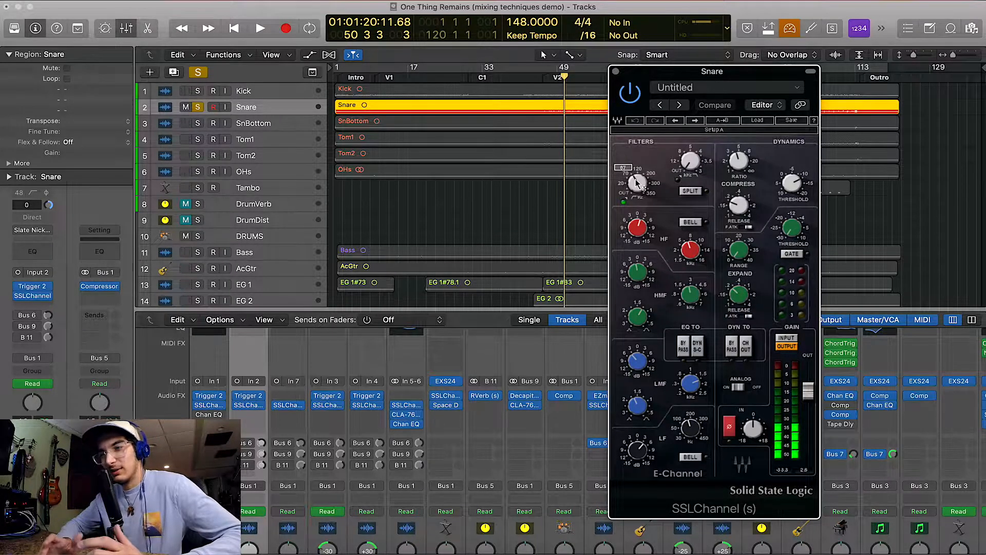
left_click_drag(636, 180, 636, 188)
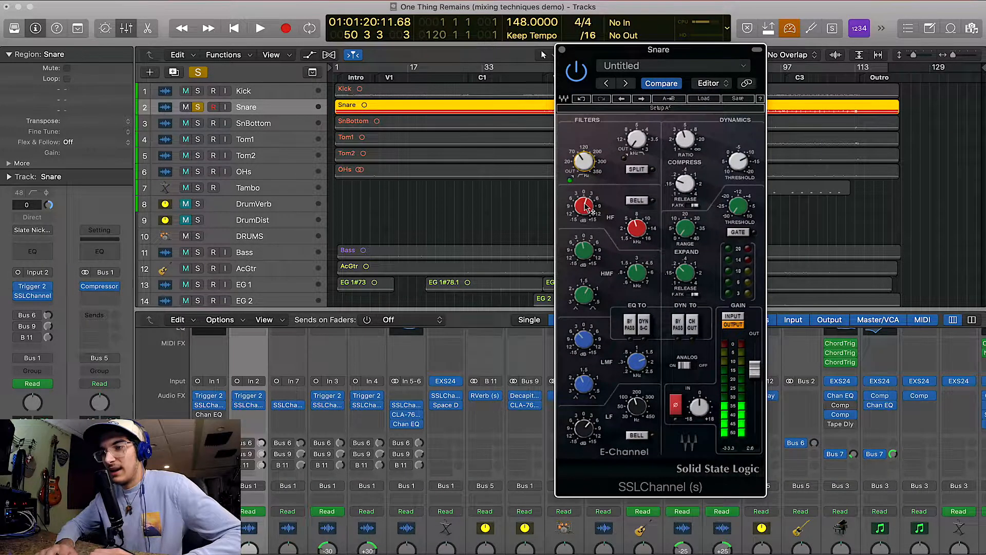
left_click(638, 227)
left_click(585, 206)
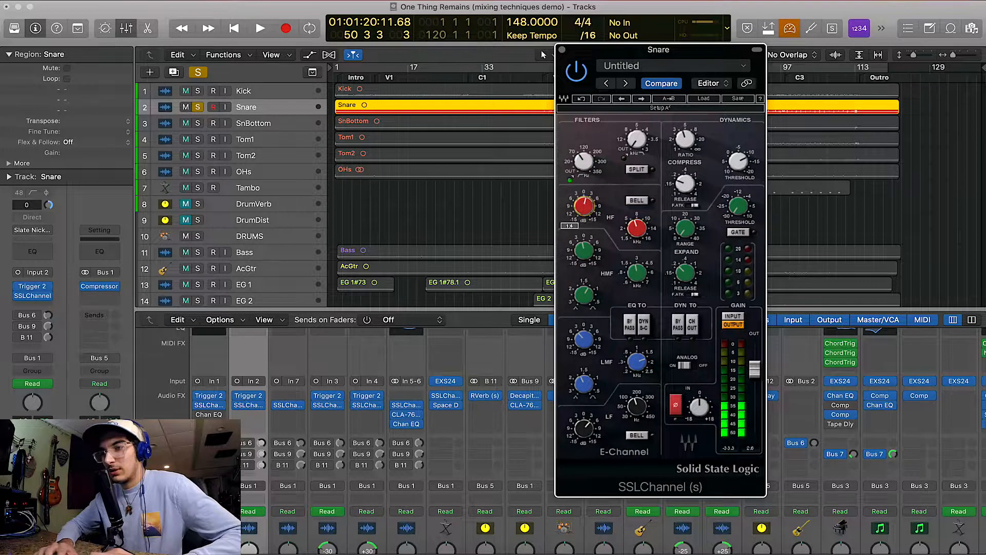
key("space")
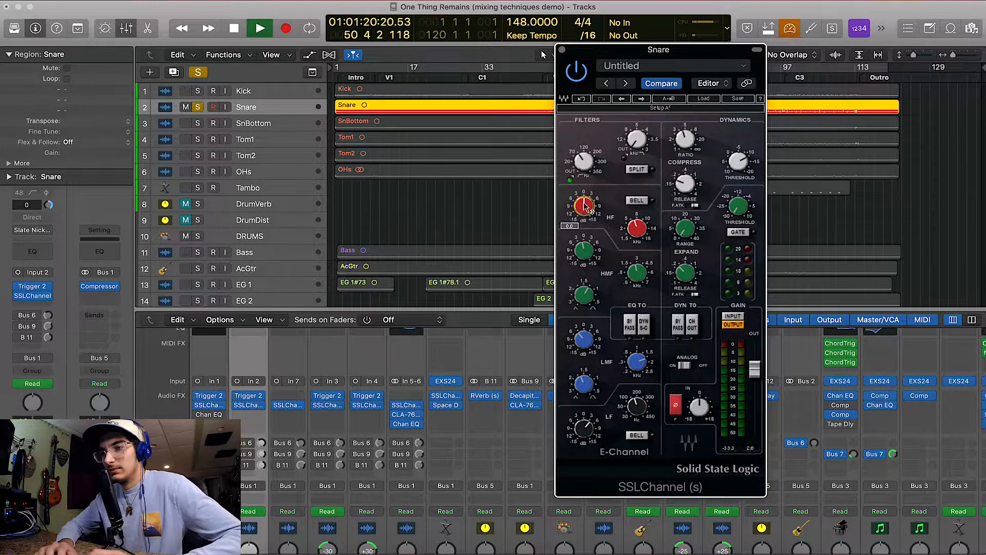
left_click_drag(586, 206, 586, 199)
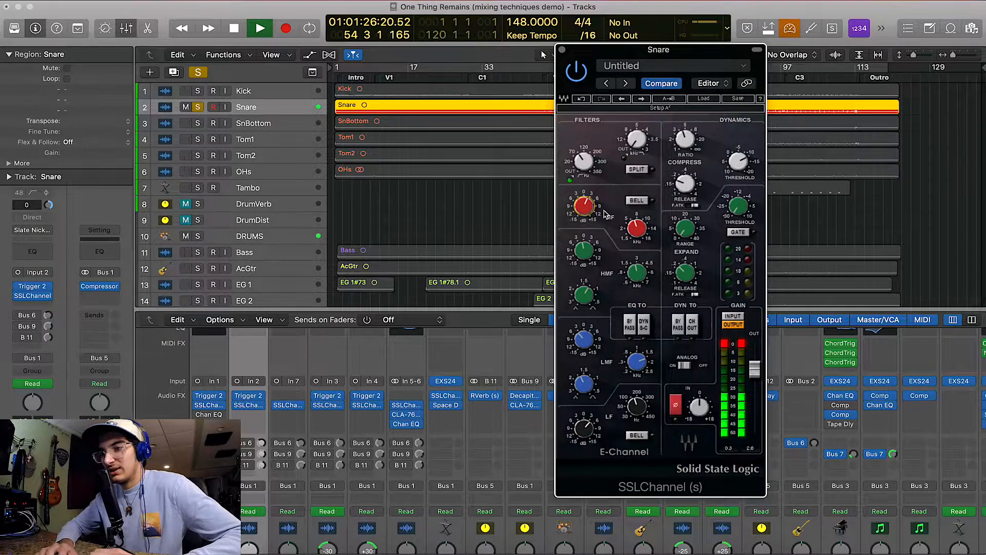
Step: Boost the Snare's HMF gain to 15 dB during playback and return it to a slight cut
left_click_drag(663, 62, 627, 49)
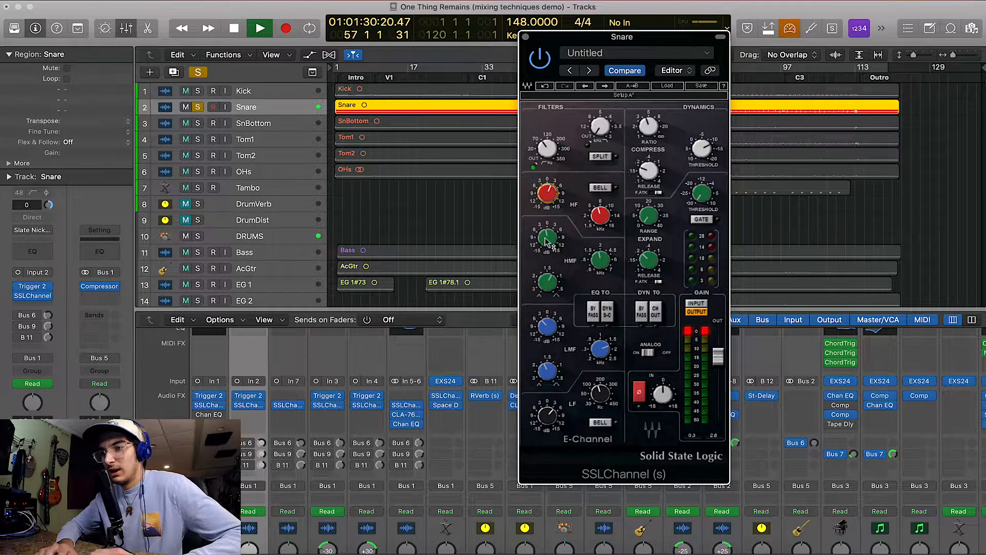
left_click_drag(547, 239, 548, 188)
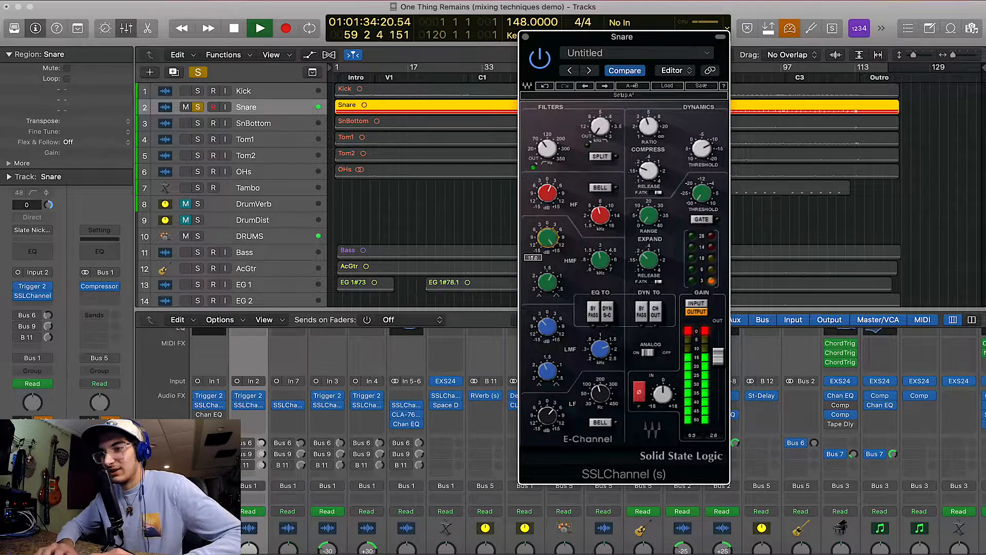
mouse_move(548, 238)
left_mouse_down()
mouse_move(548, 261)
mouse_move(548, 240)
left_mouse_up()
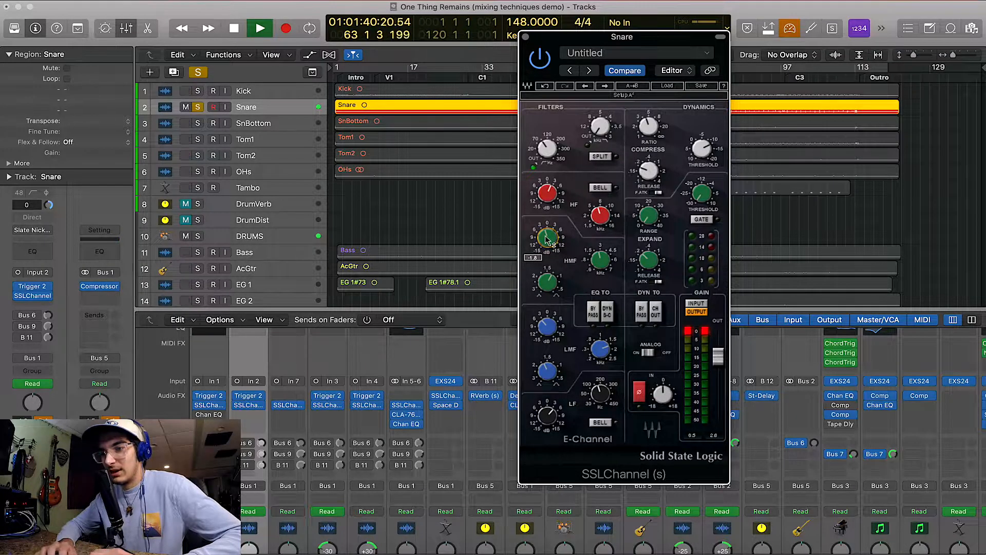
Step: Boost the Snare's LMF gain to its maximum during playback, return it to a slight cut, and stop
left_click_drag(585, 41, 532, 43)
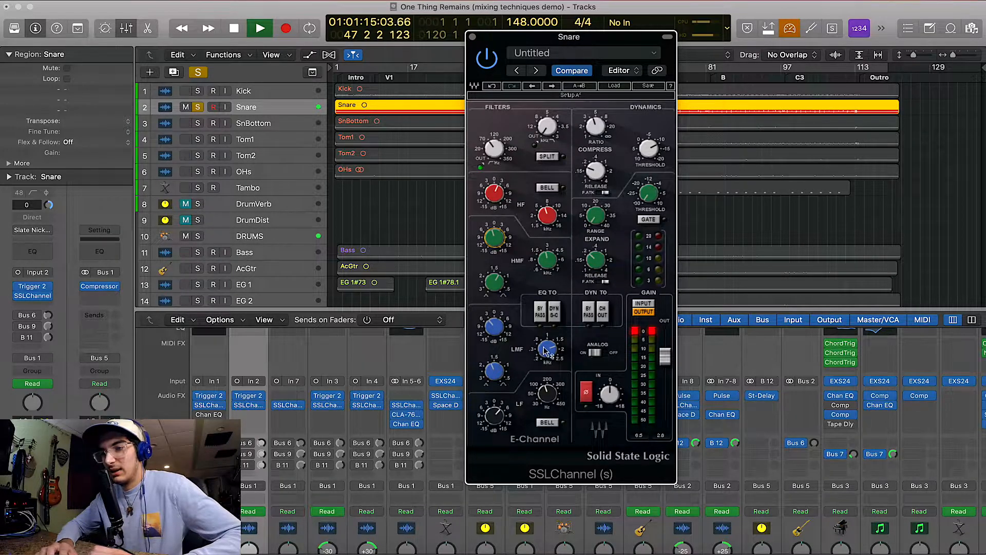
left_click_drag(495, 325, 495, 332)
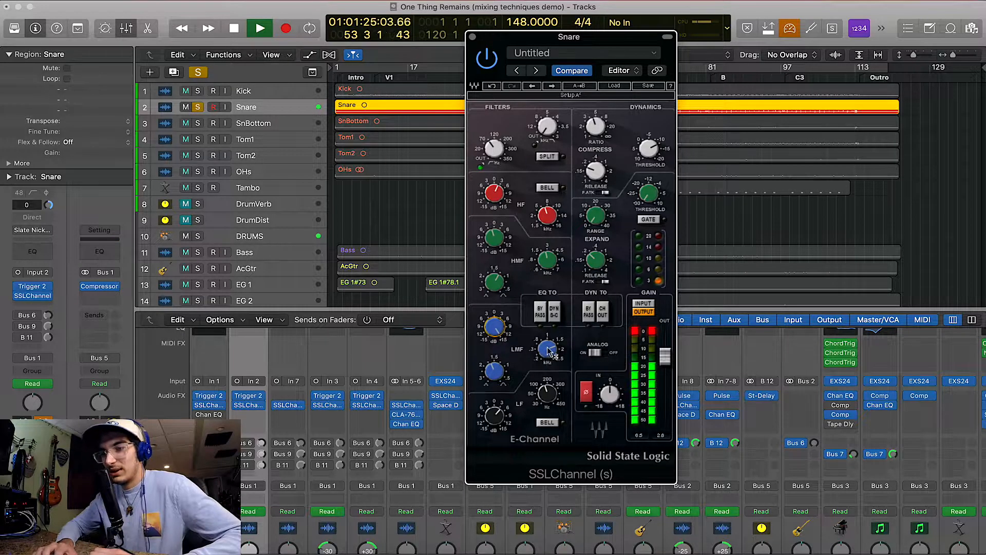
mouse_move(495, 328)
left_mouse_down()
mouse_move(495, 344)
mouse_move(496, 329)
left_mouse_up()
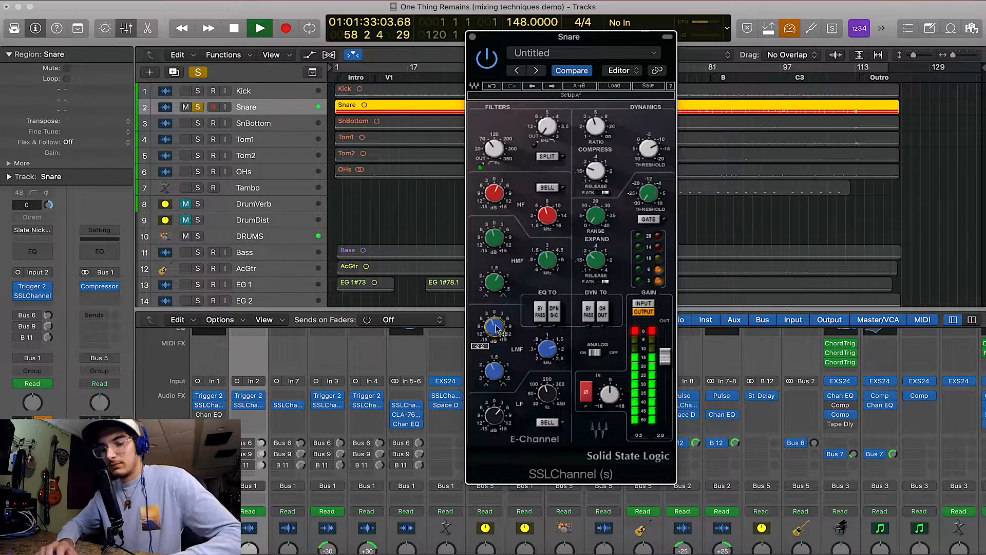
key("space")
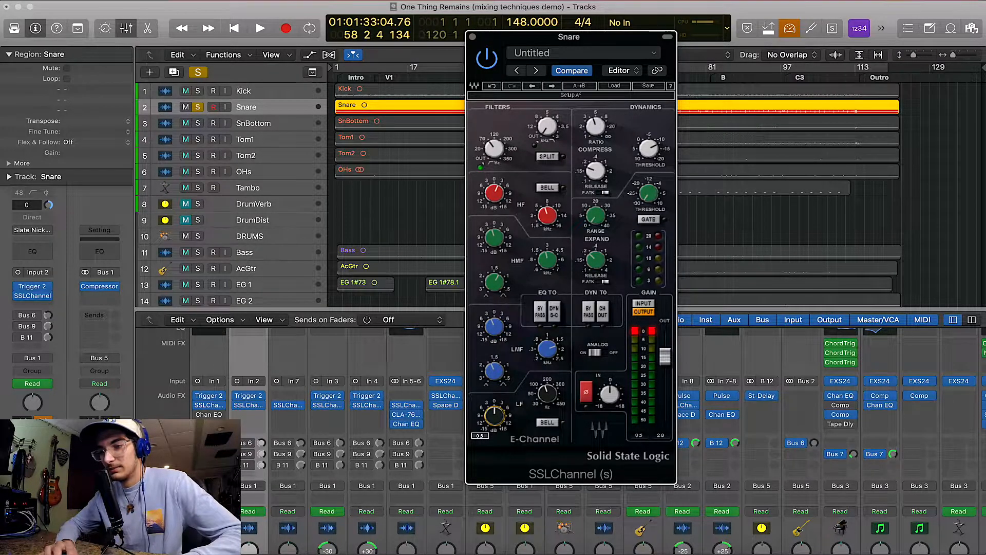
Step: Play the Snare with the LF gain near 0 dB, boost it to 15 dB, and settle the low-end boost at 3.0 dB
key("space")
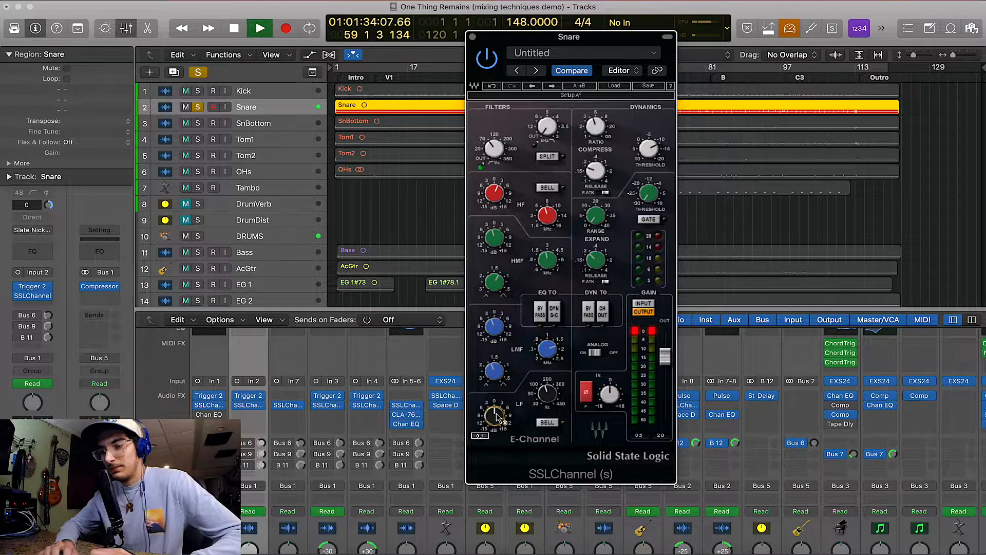
left_click_drag(498, 417, 497, 360)
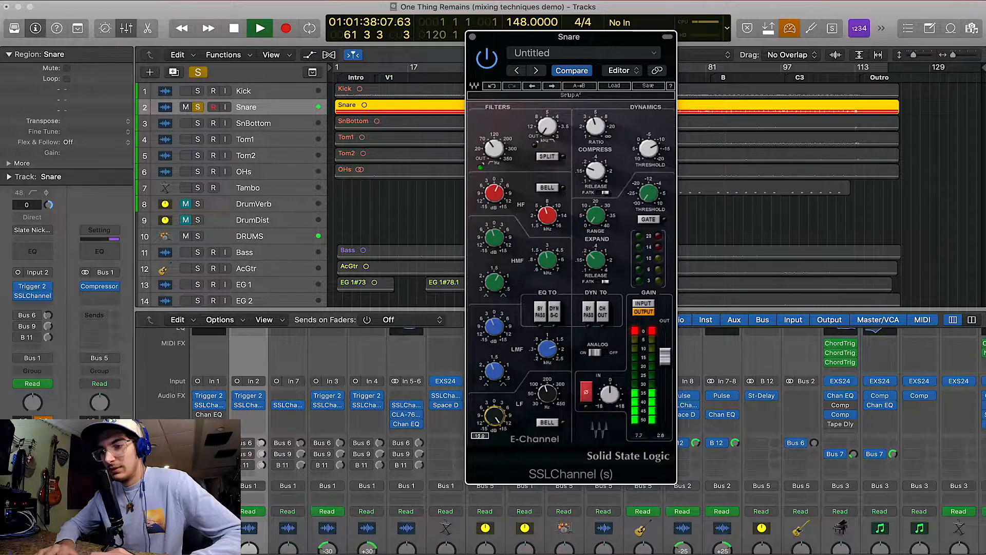
left_click_drag(497, 417, 498, 418)
left_click_drag(547, 394, 547, 394)
mouse_move(585, 42)
left_mouse_down()
mouse_move(585, 151)
mouse_move(579, 41)
left_mouse_up()
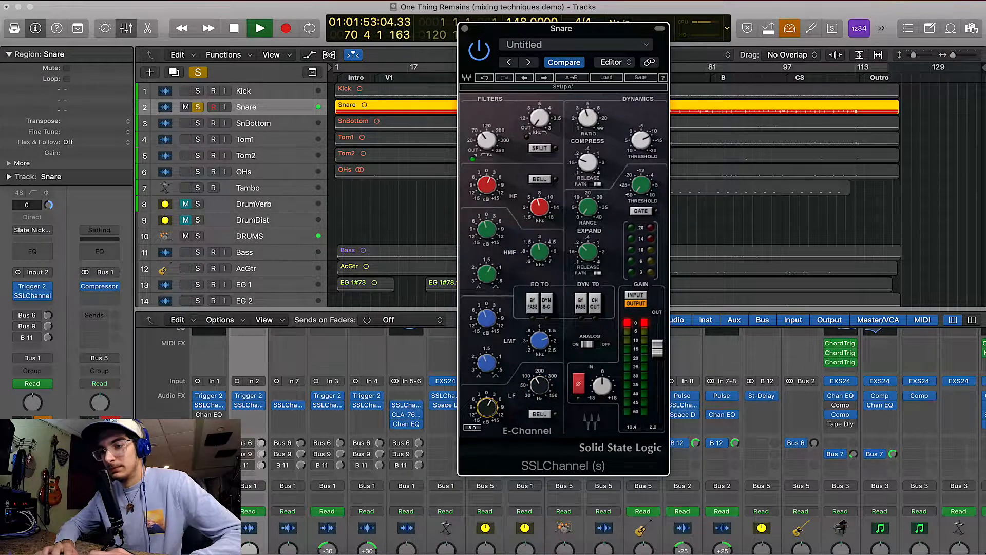
Step: Play the soloed Snare from about bar 46, compare its SSLChannel dynamics bypassed and active, and stop
left_click_drag(565, 33, 577, 95)
left_click(545, 78)
key("space")
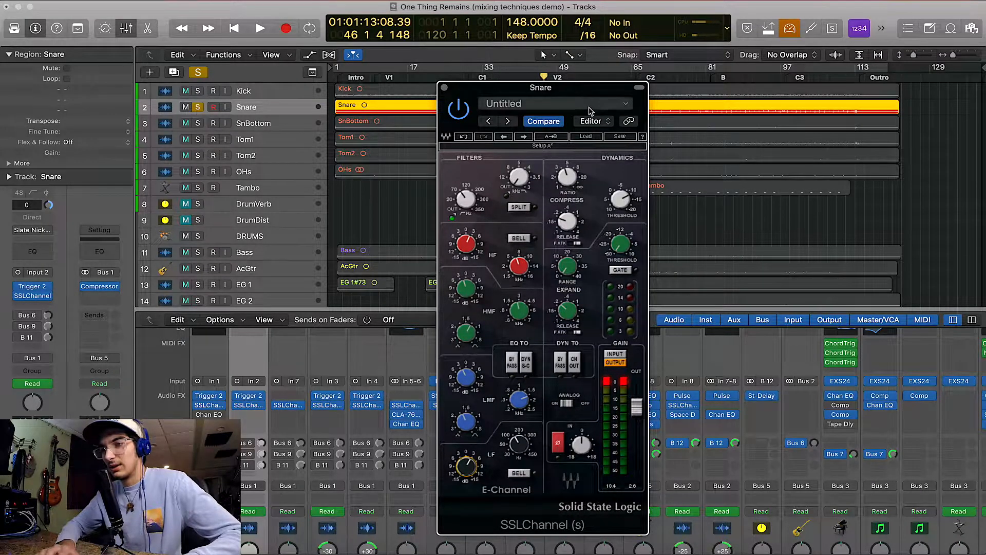
key("space")
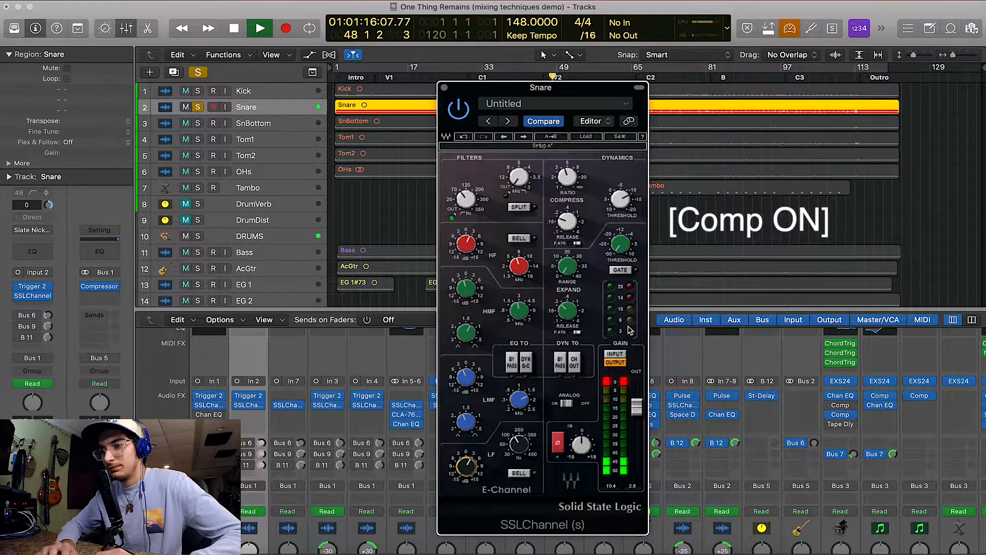
left_click(560, 362)
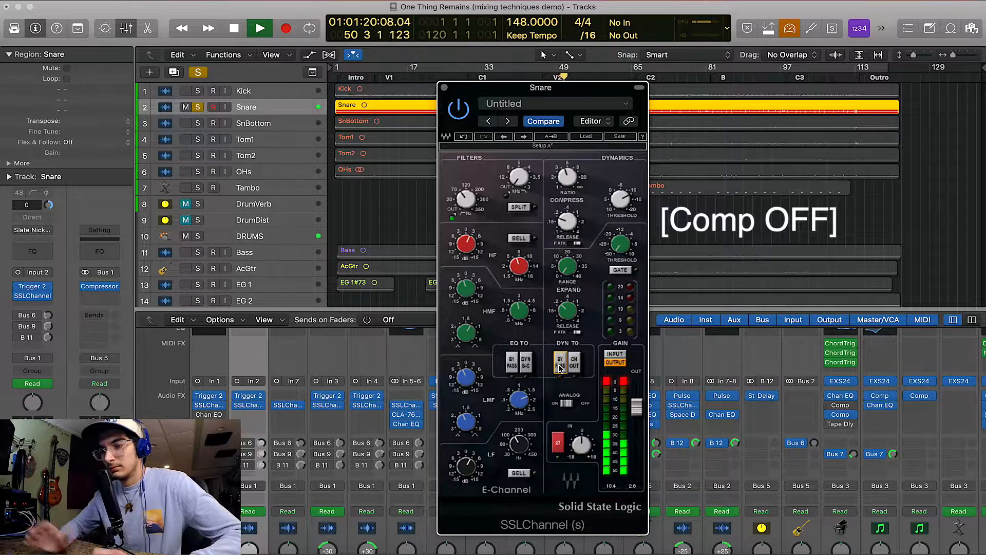
left_click(560, 364)
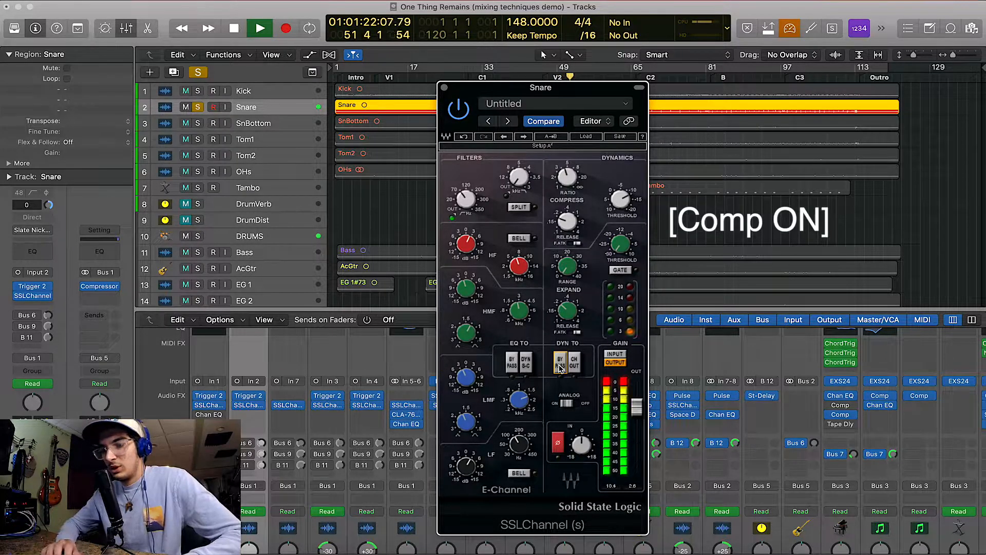
key("space")
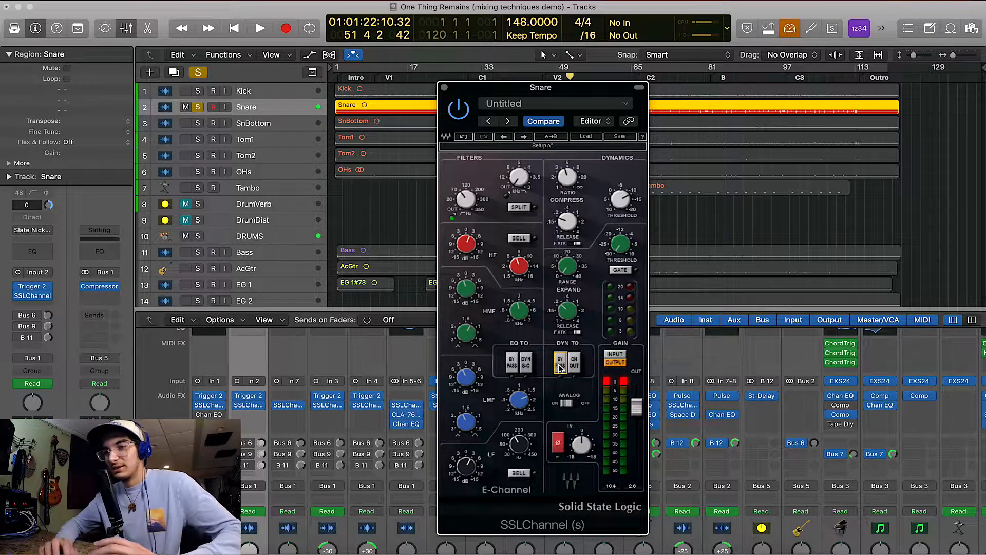
Step: Compare the Snare with the whole SSLChannel bypassed and active during playback, stop, and close the plug-in window
key("space")
left_click_drag(473, 91, 473, 112)
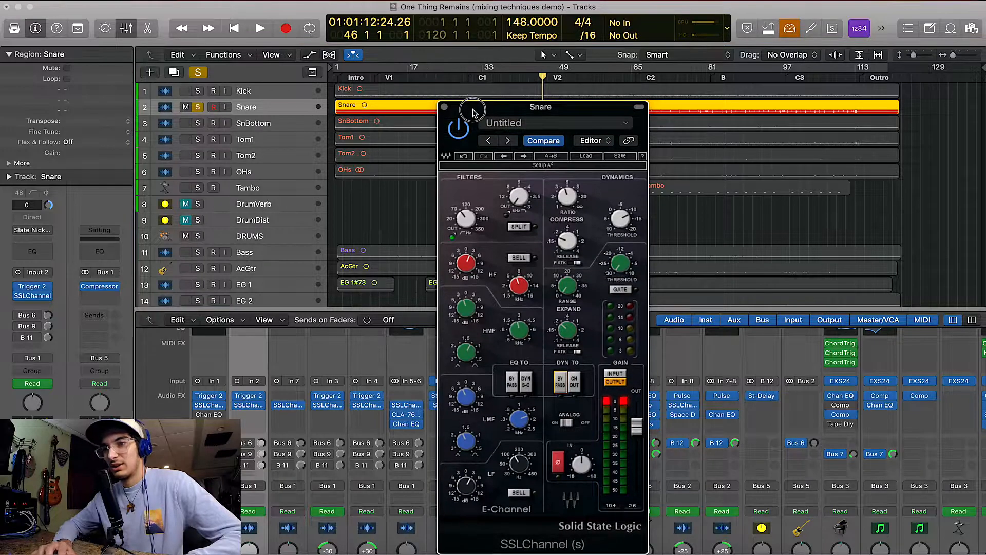
left_click(458, 129)
key("space")
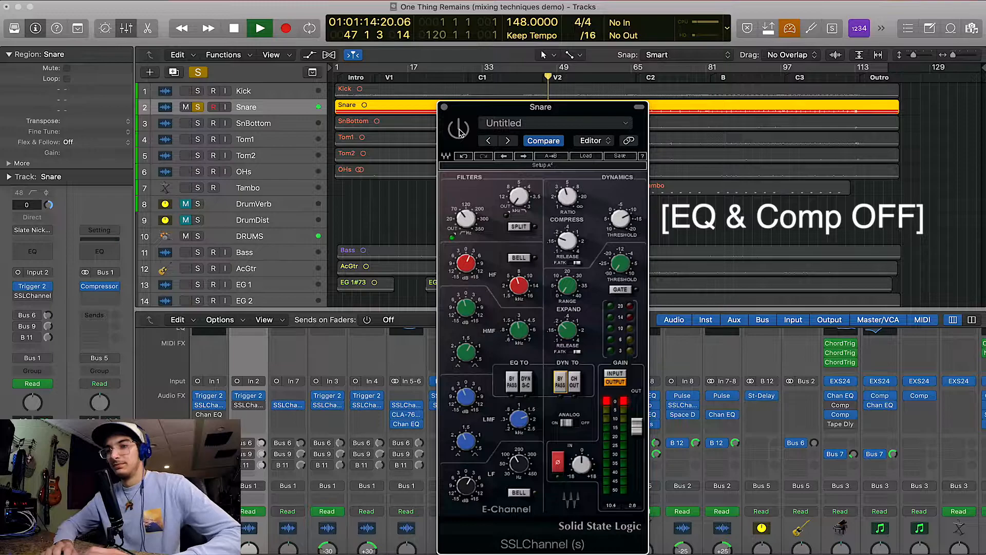
left_click(459, 130)
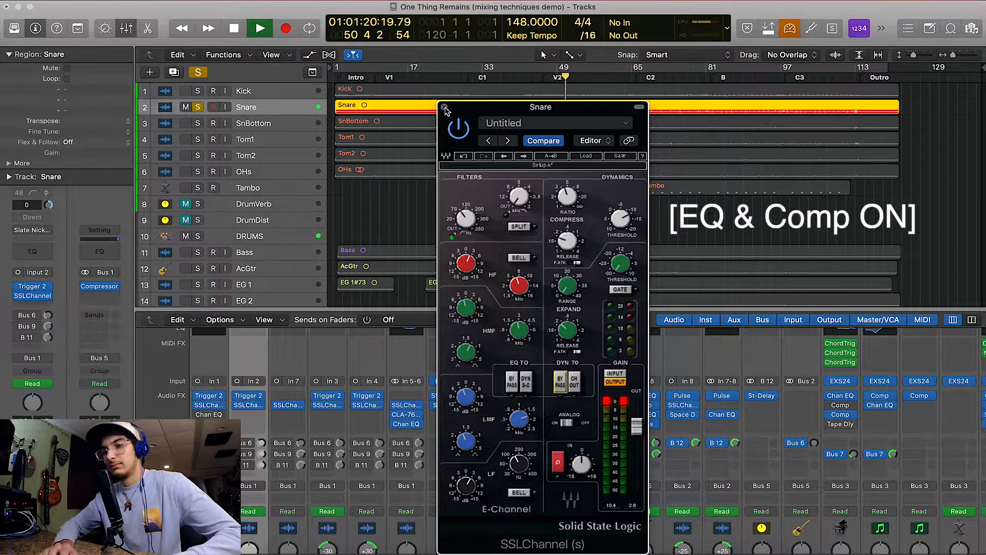
key("space")
left_click(445, 108)
Step: Reopen the Snare's SSLChannel to review its settings, and close it again
scroll(278, 460, "down", 3)
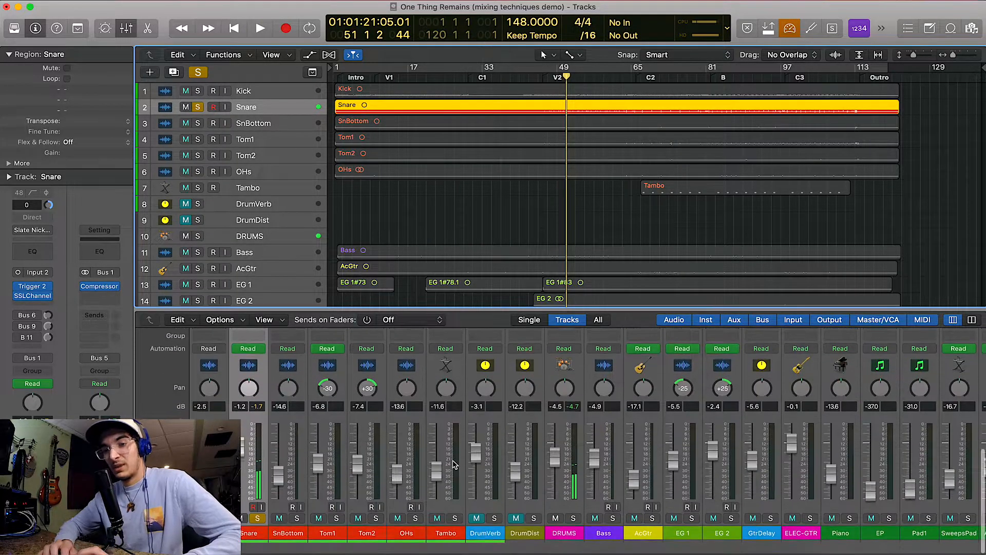
scroll(278, 460, "up", 3)
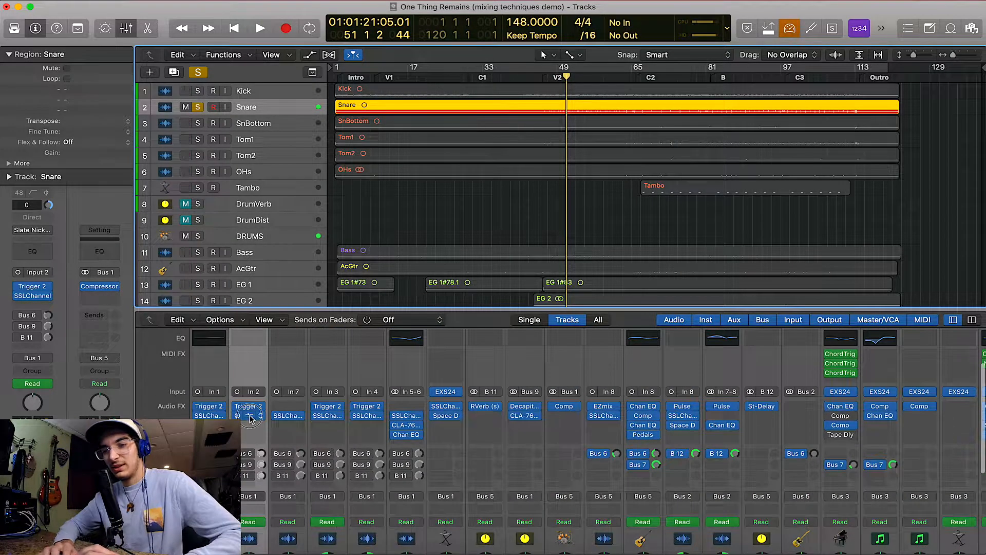
left_click(249, 415)
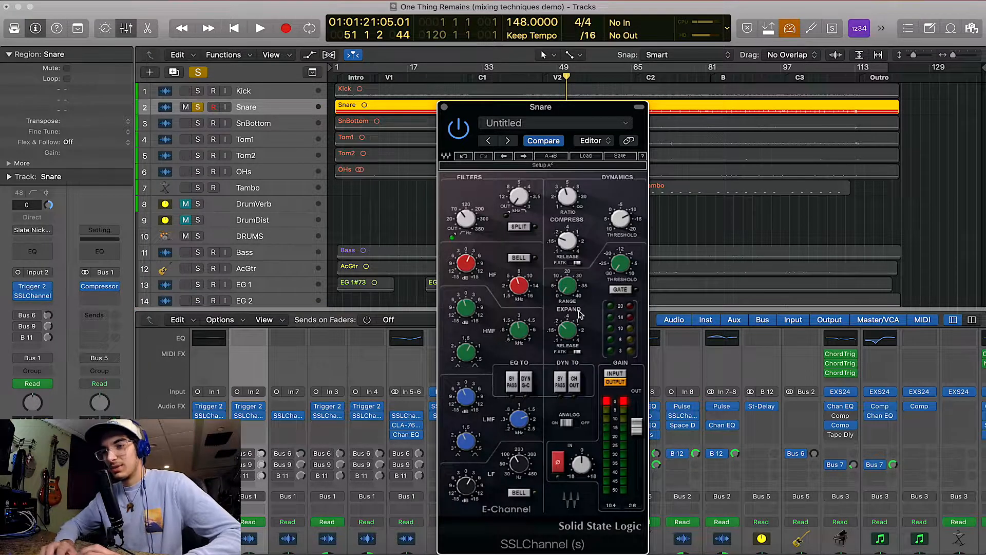
left_click(445, 107)
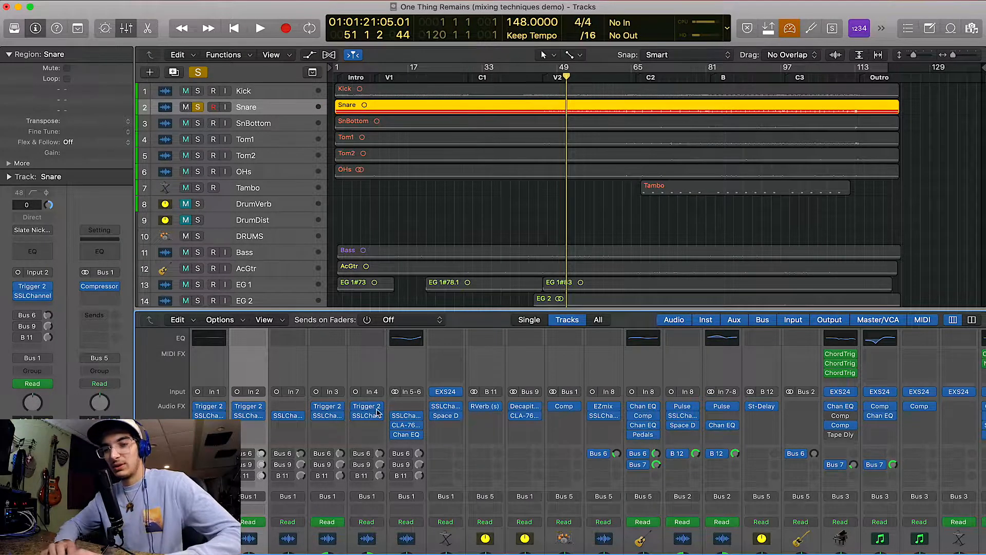
Step: Solo the SnBottom track without the Snare and play it from about bar 46
scroll(382, 411, "down", 5)
key("Down")
left_click(543, 72)
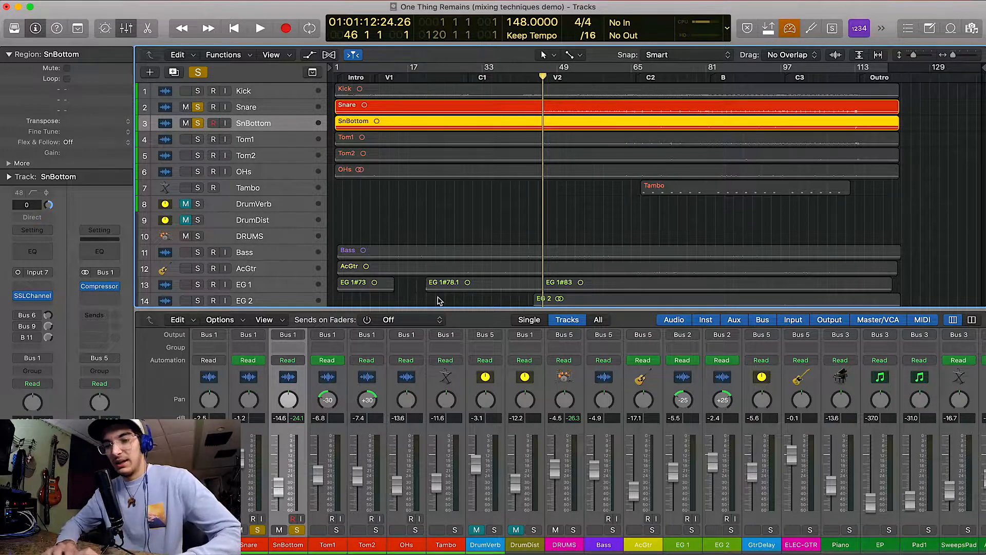
left_click(257, 530)
key("space")
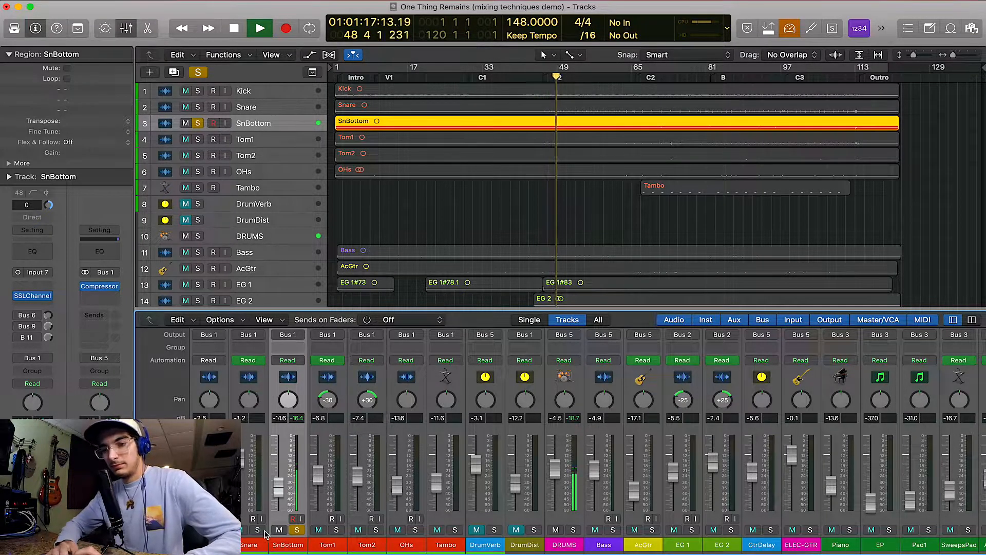
Step: Add the Snare to the solo, compare it without and with SnBottom during playback, and stop
left_click(257, 530)
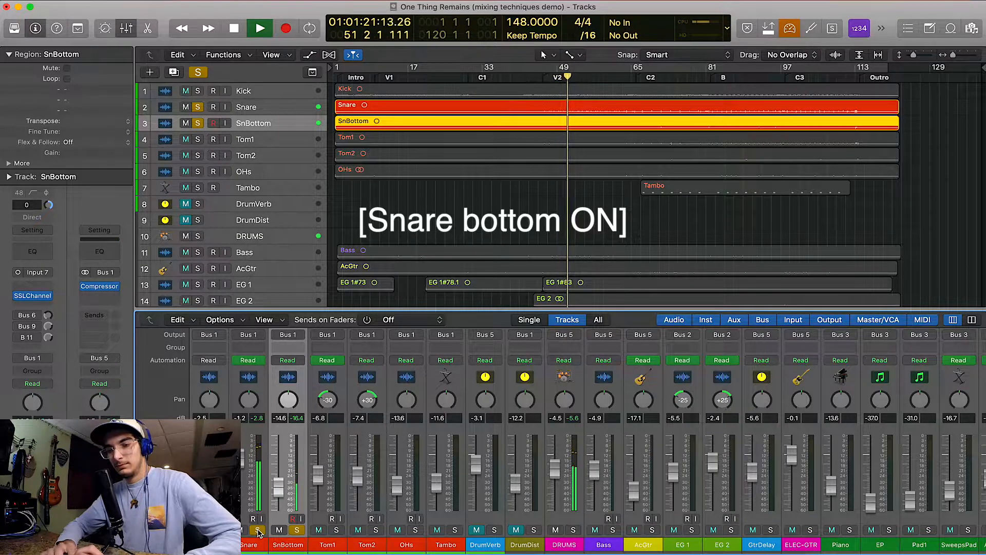
left_click(297, 530)
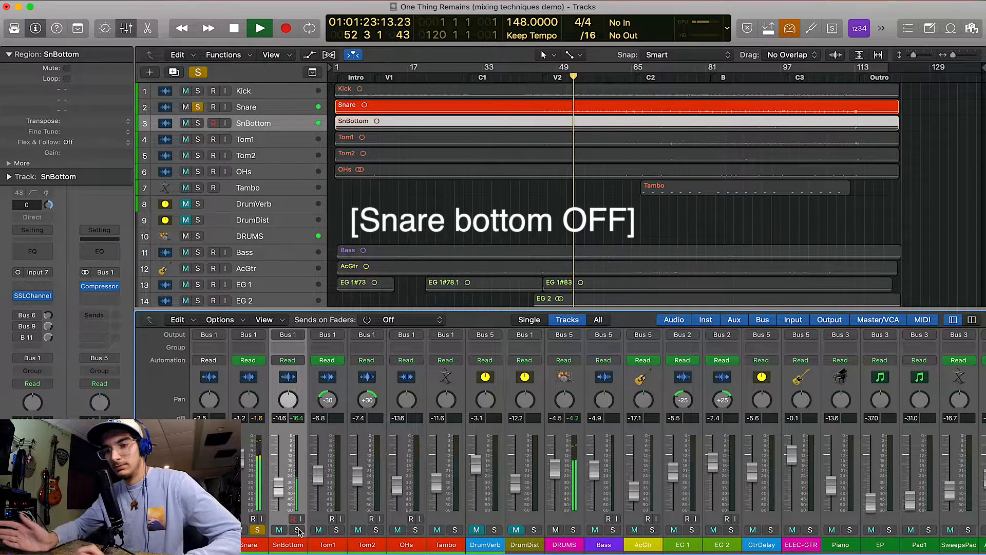
left_click(297, 530)
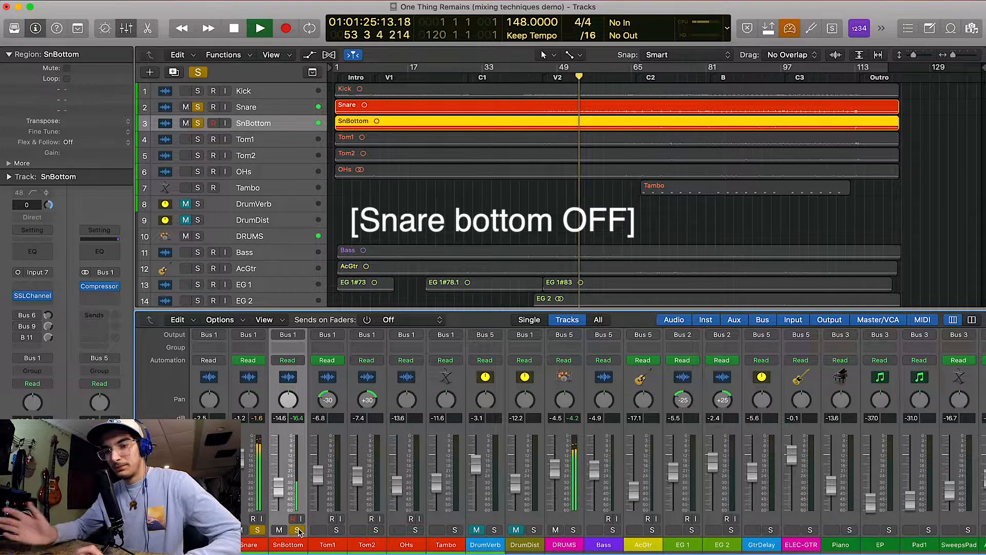
key("space")
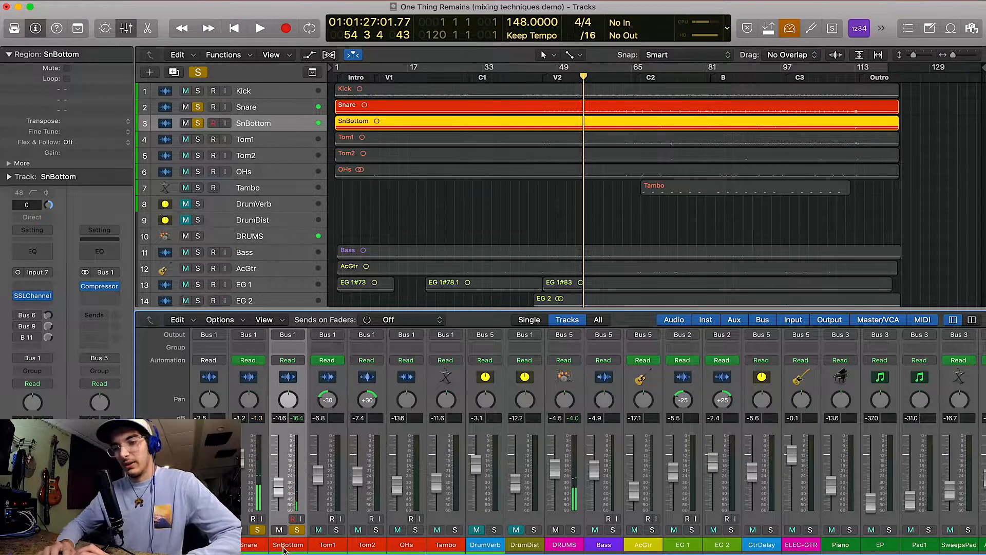
Step: Solo only Tom1 with its waveform enlarged, and play it with a cycle range from bar 72 to 76
left_click(290, 530)
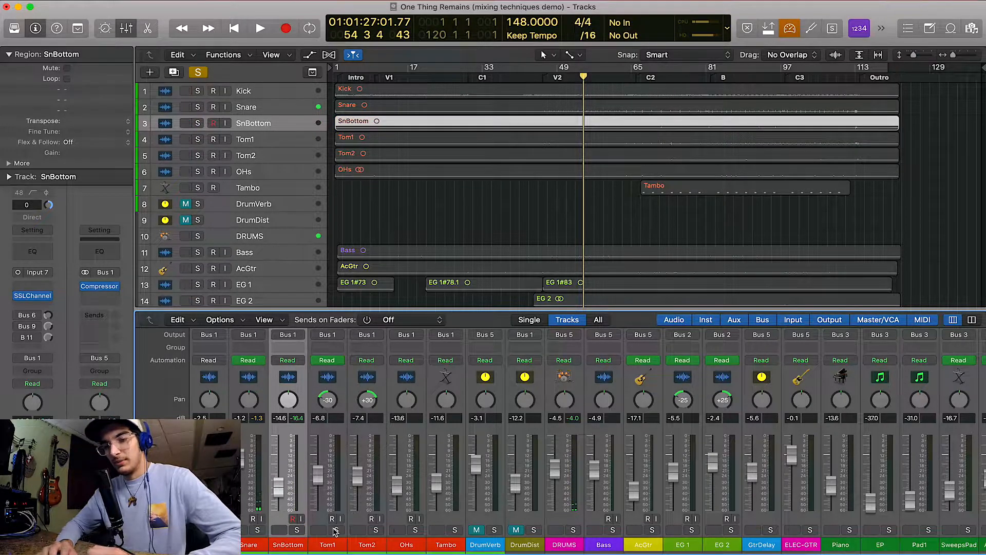
left_click(336, 531)
left_click(345, 477)
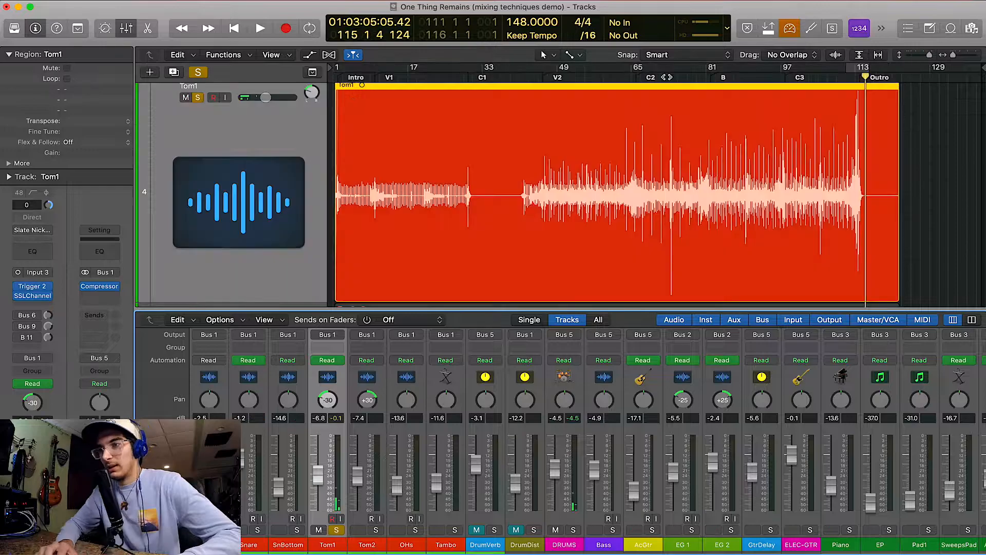
left_click_drag(665, 66, 680, 67)
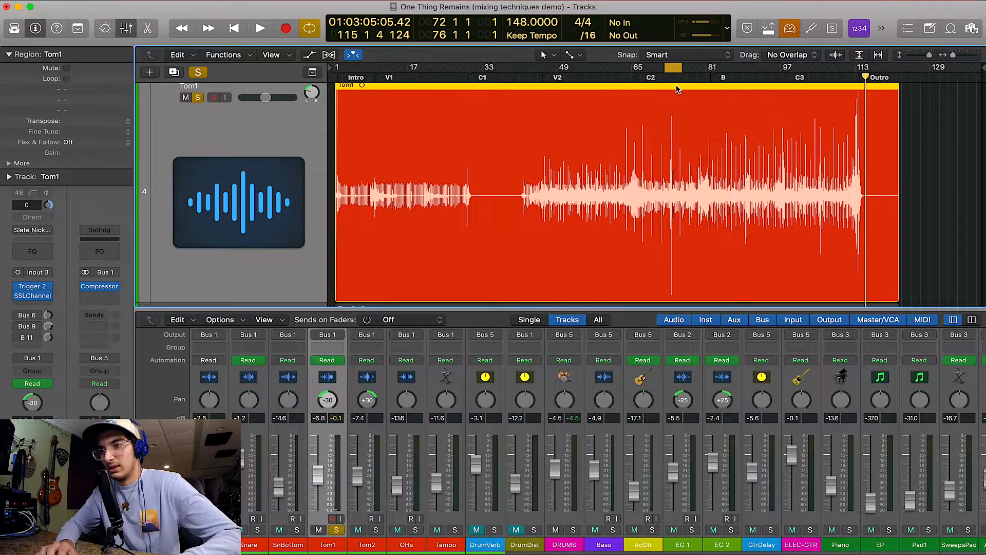
key("space")
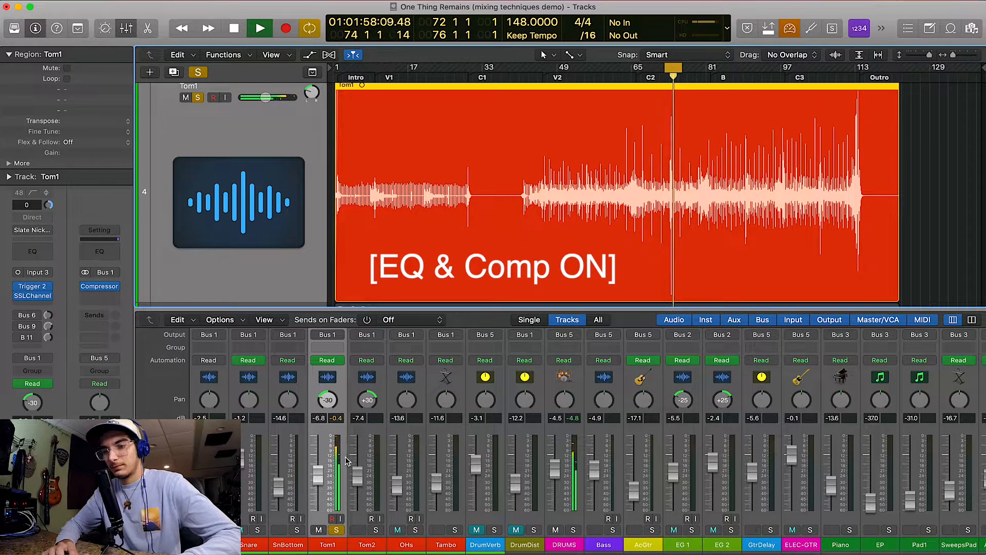
Step: Open Tom1's SSLChannel and place its window over the track area, clear of the cycle range
scroll(345, 461, "up", 5)
scroll(345, 461, "up", 2)
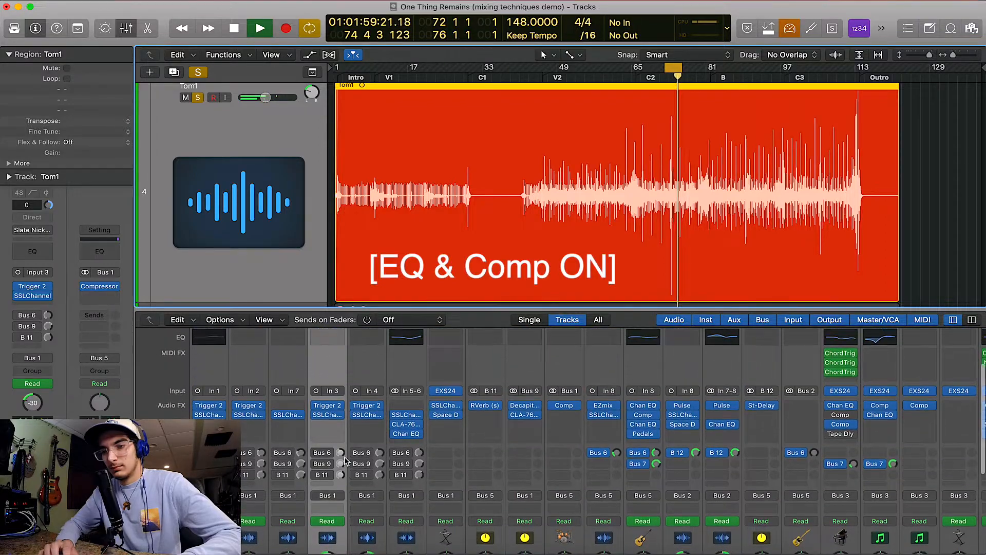
left_click(326, 415)
left_click_drag(132, 28, 407, 90)
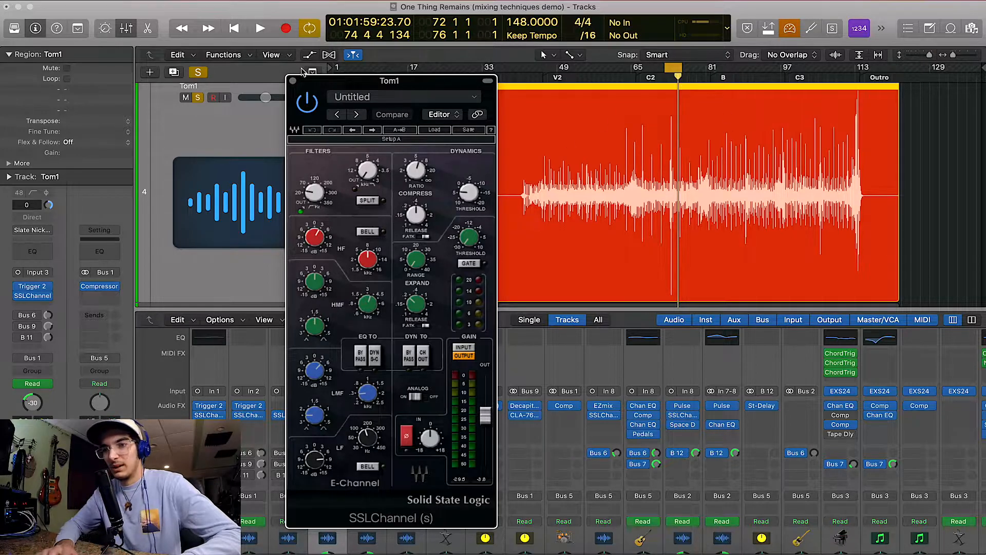
Step: Play Tom1's cycled section with the SSLChannel bypassed, switch the plug-in back on, play it again, and stop
left_click(308, 106)
key("space")
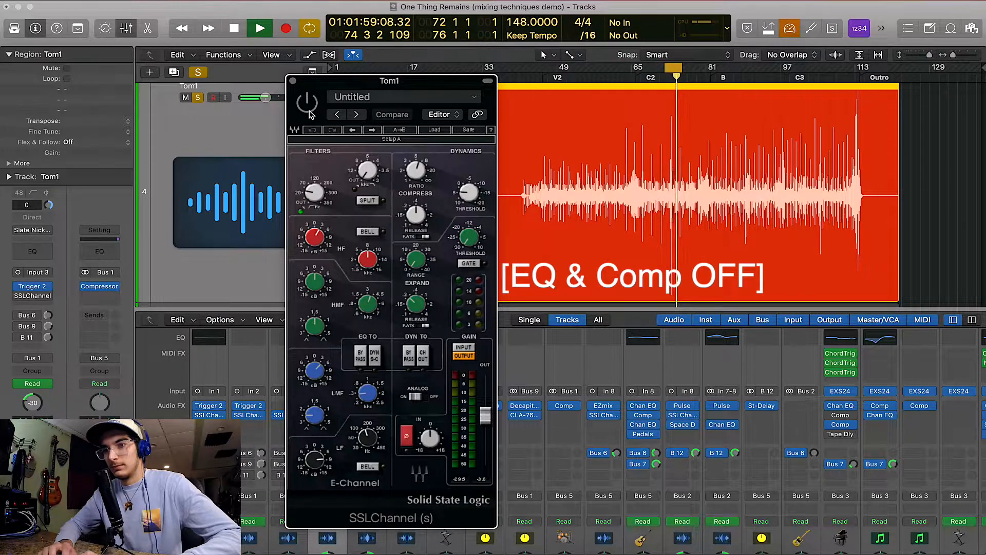
key("space")
left_click(307, 105)
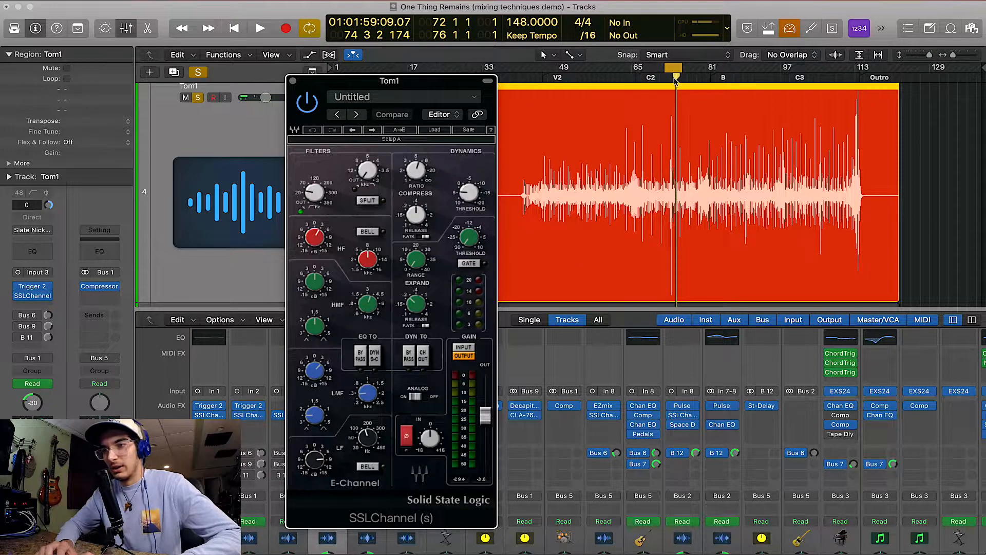
key("space")
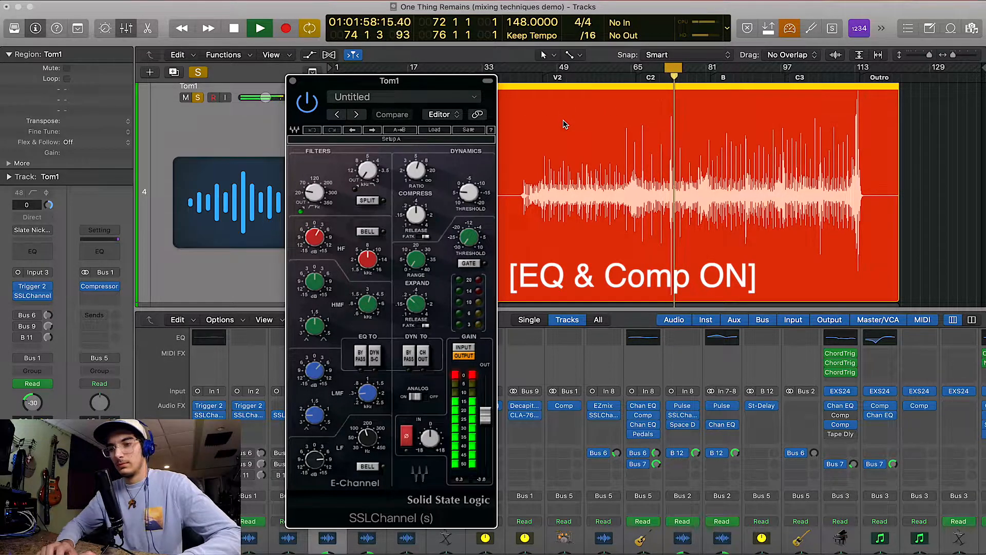
key("space")
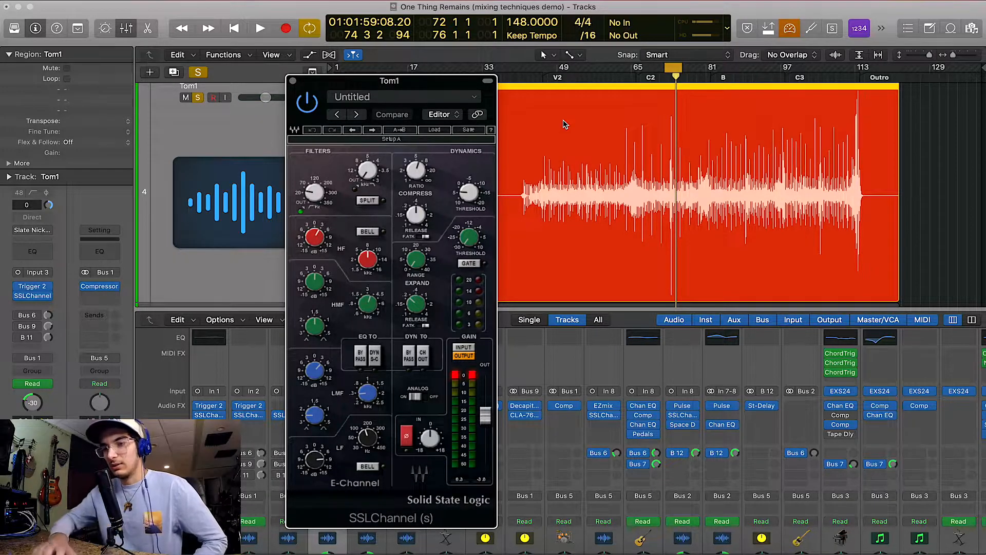
Step: Replay Tom1 with the SSLChannel active while checking its dynamics meters, stop, and close the plug-in after reviewing its settings
key("space")
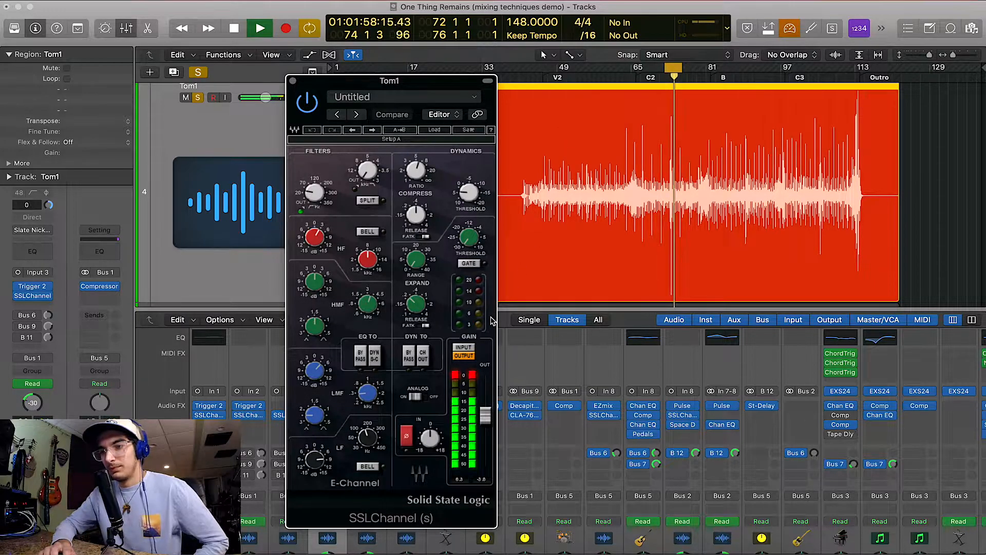
key("space")
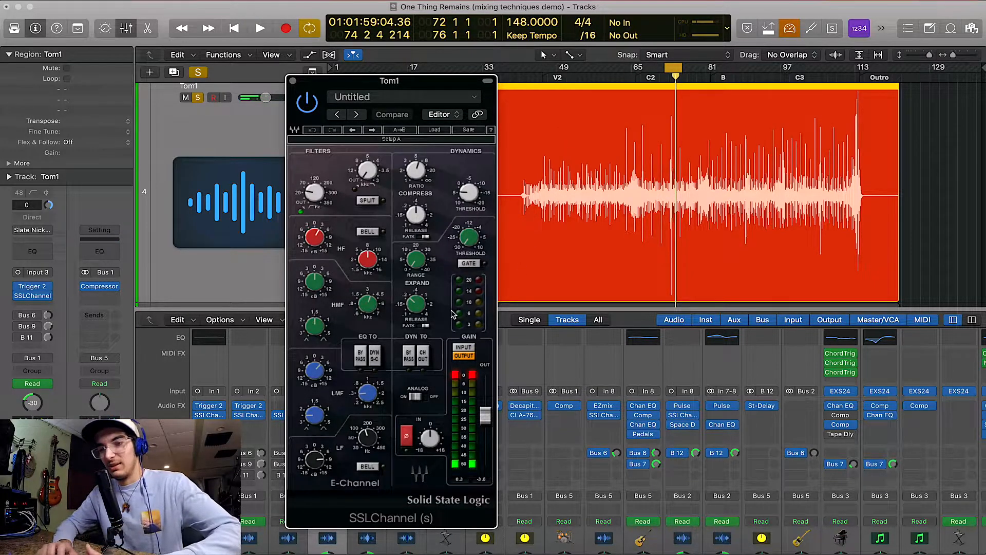
left_click_drag(315, 85, 338, 80)
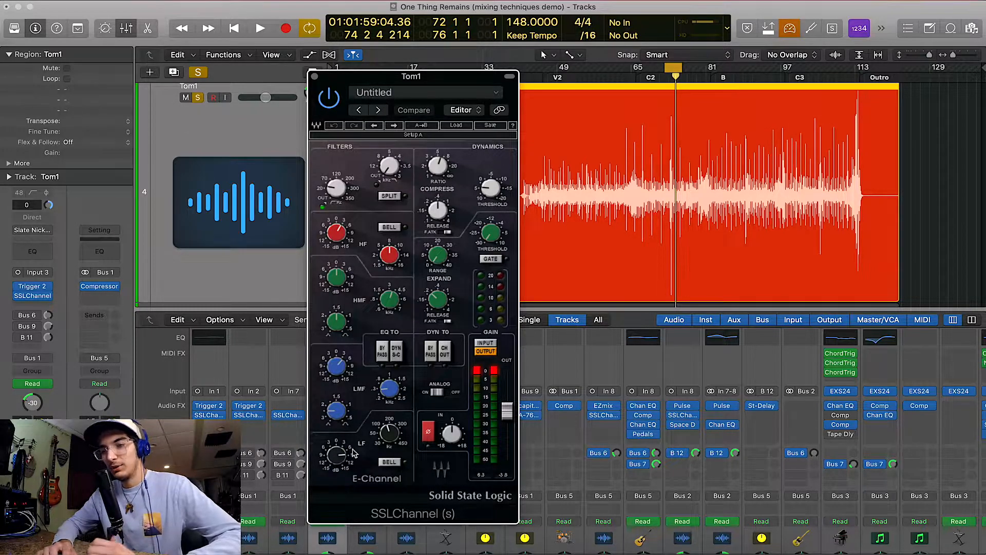
left_click(315, 77)
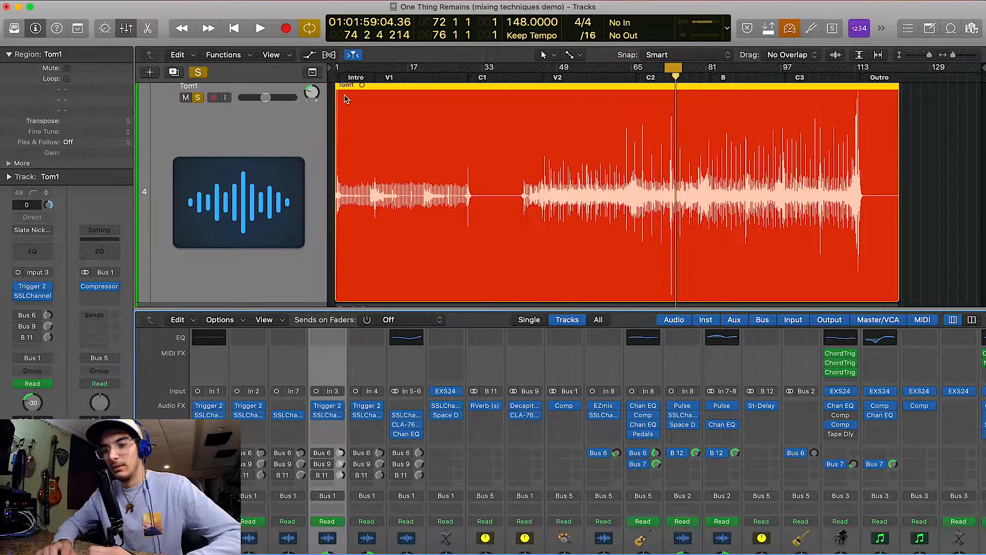
Step: Solo the drum tracks through OHs together, turn cycle mode off, and play the kit from bar 66 for a moment
scroll(472, 476, "down", 10)
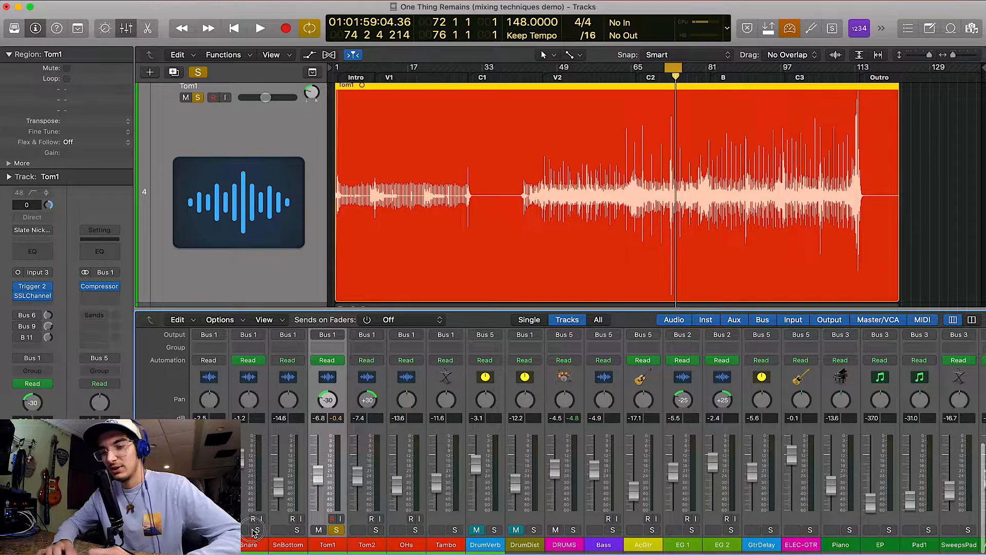
left_click_drag(240, 531, 415, 529)
left_click(676, 65)
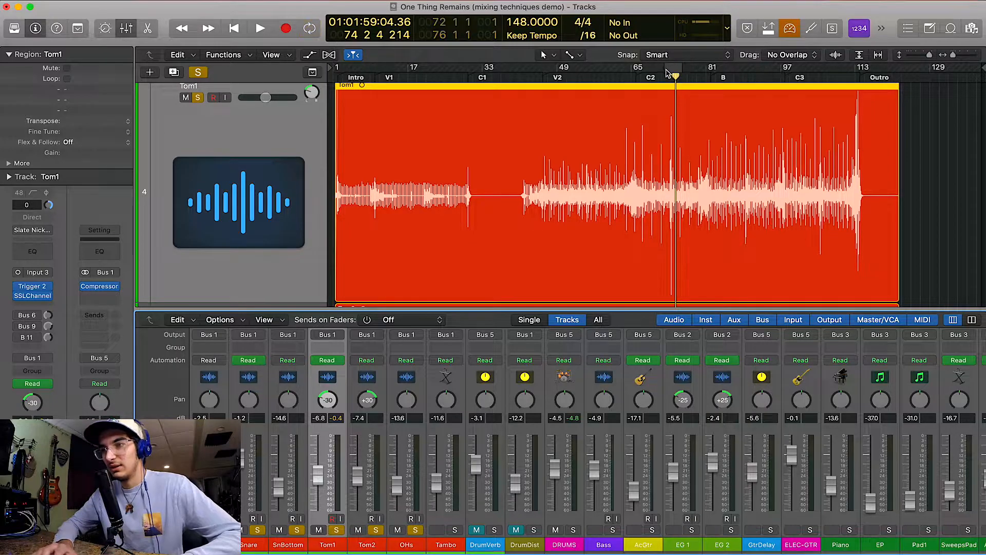
left_click(637, 78)
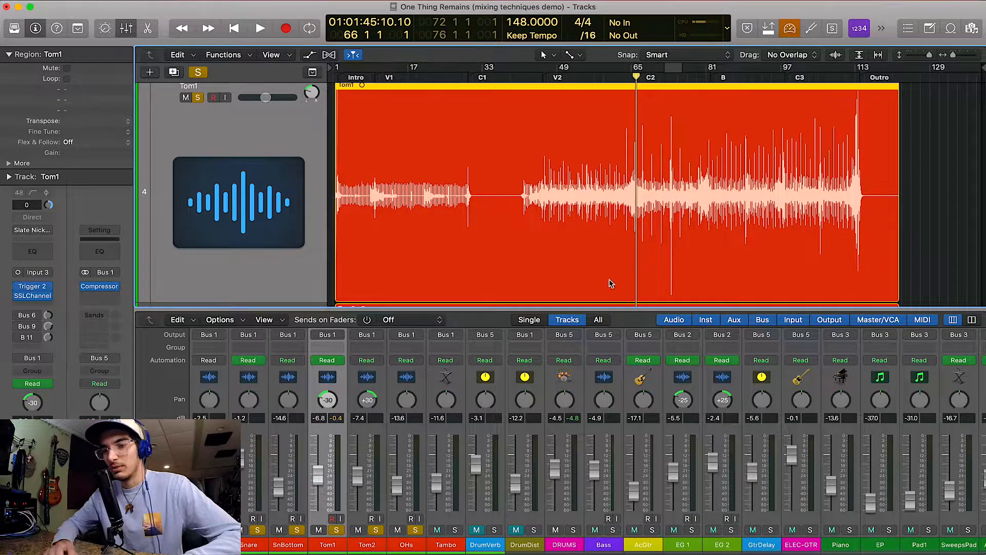
key("space")
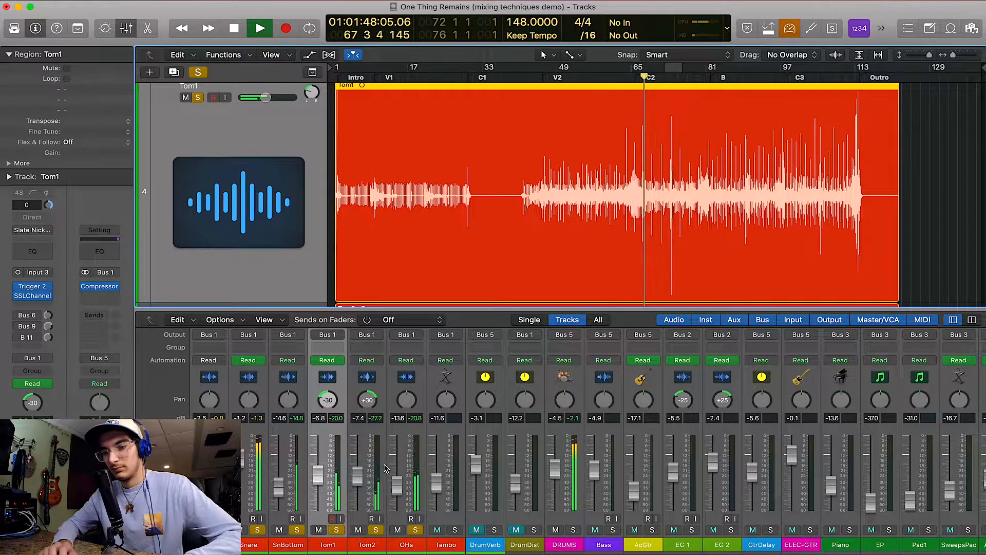
key("space")
Step: Take the other drum tracks out of solo so only OHs stays soloed, and select the OHs channel
left_click_drag(376, 530, 256, 530)
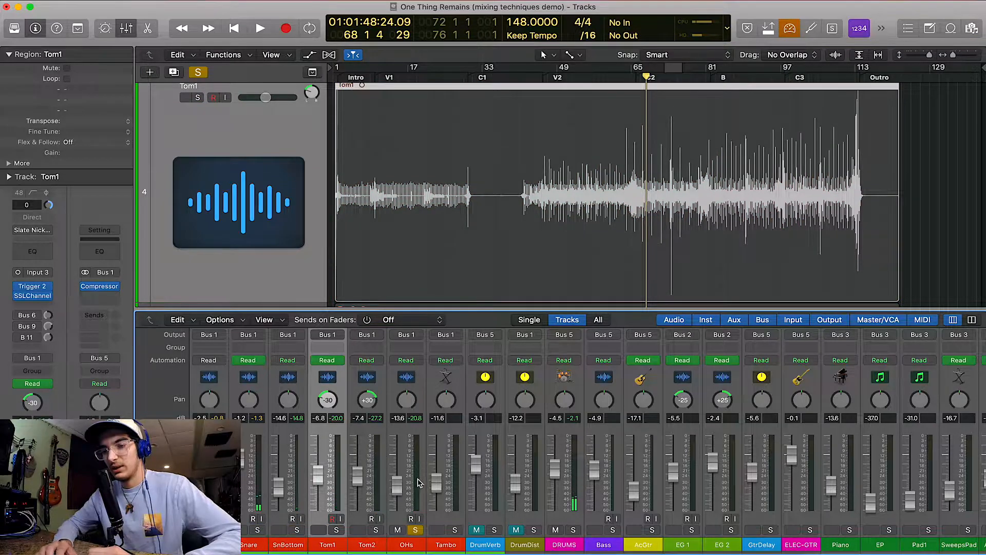
left_click(417, 482)
scroll(426, 485, "up", 5)
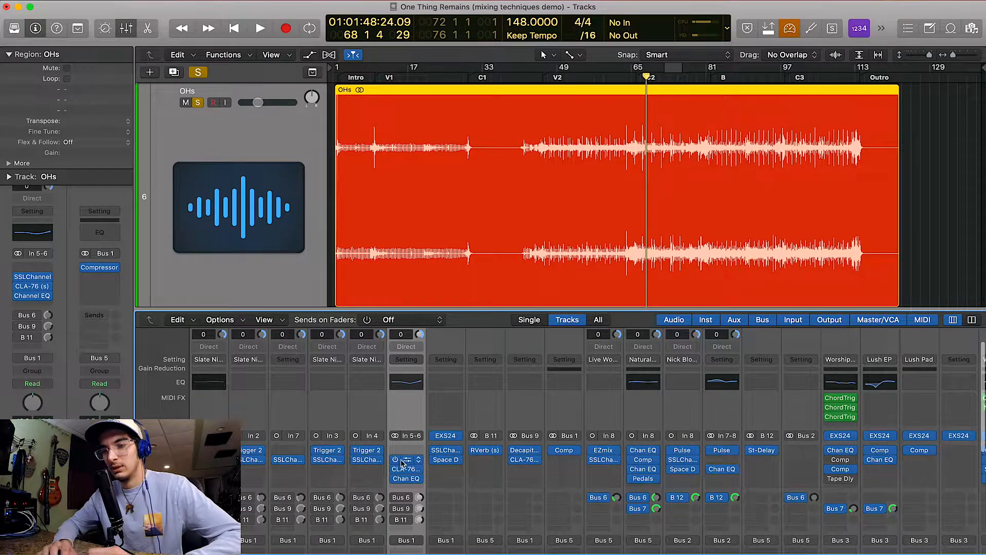
Step: Open the SSLChannel on OHs over the track area and adjust its high-pass filter frequency
left_click(410, 460)
left_click_drag(124, 19, 409, 77)
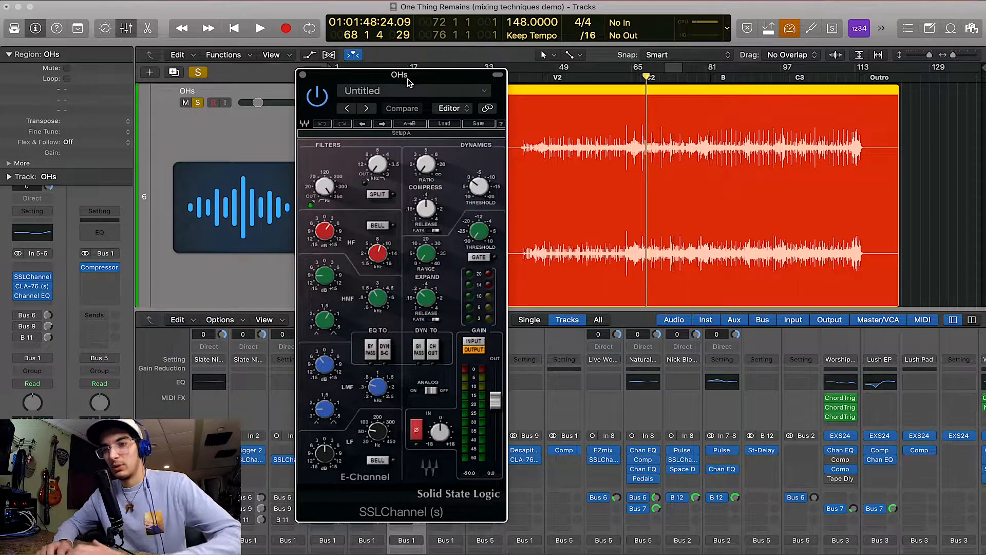
left_click_drag(327, 189, 327, 181)
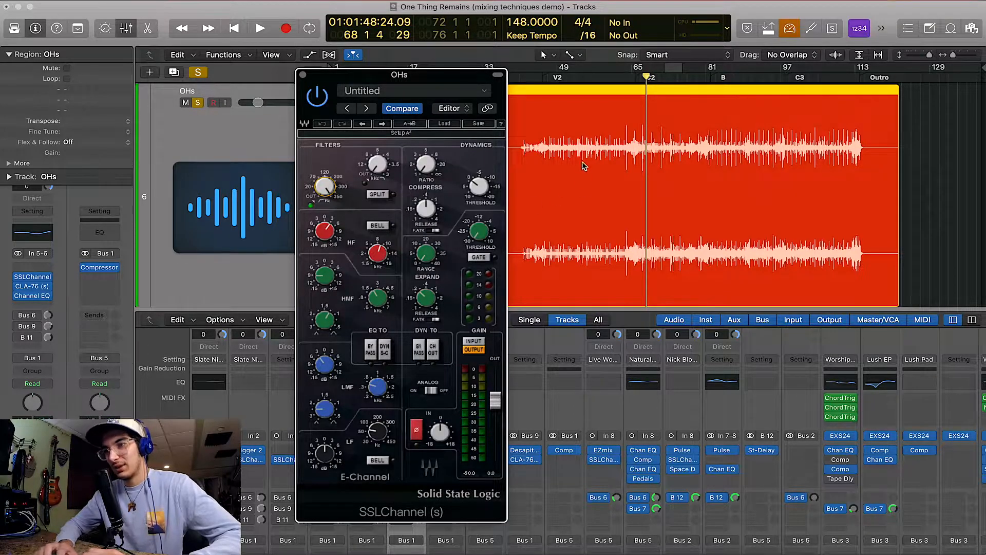
Step: Play OHs from bar 66 with the SSLChannel's HMF gain boosted to 12 dB, and compare it with a cut of about 9 dB
left_click(636, 79)
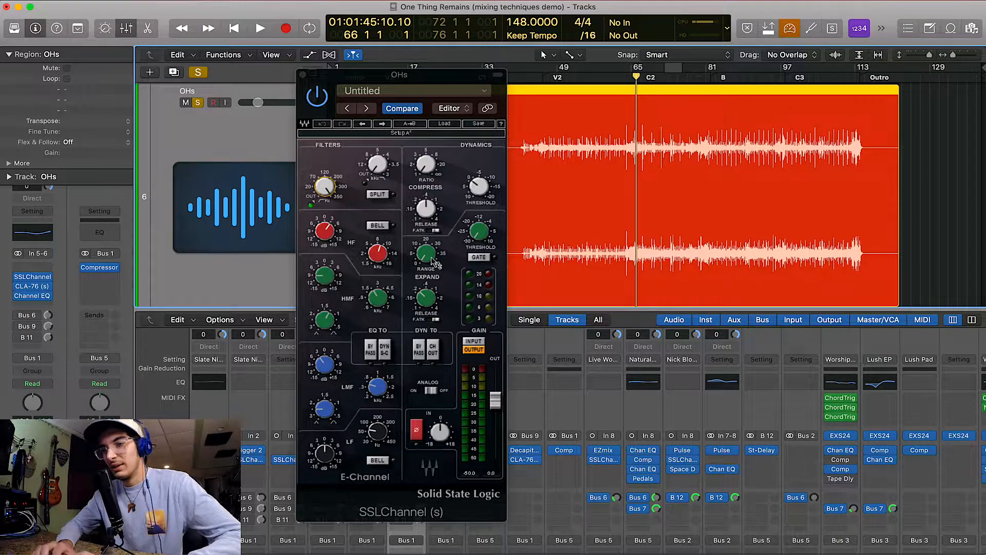
left_click(327, 277)
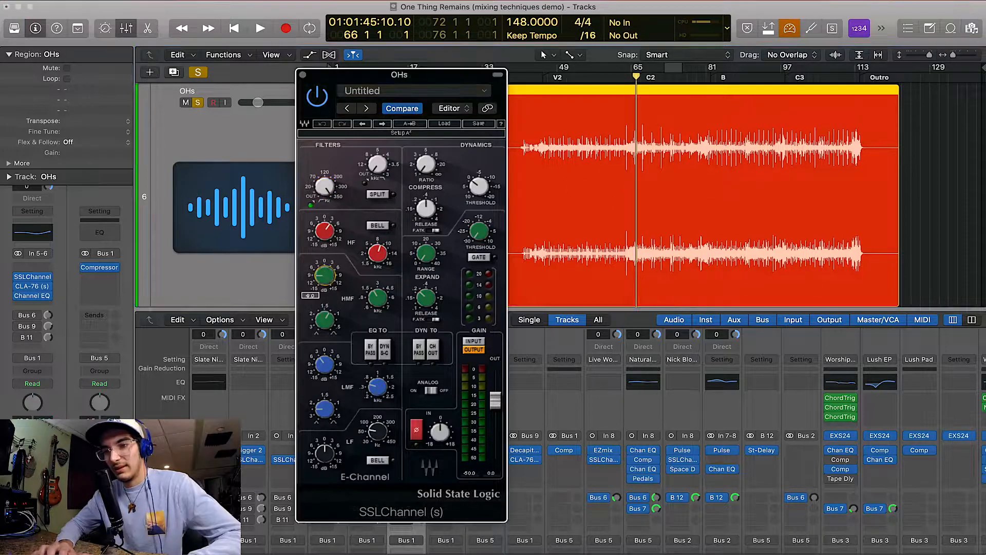
key("space")
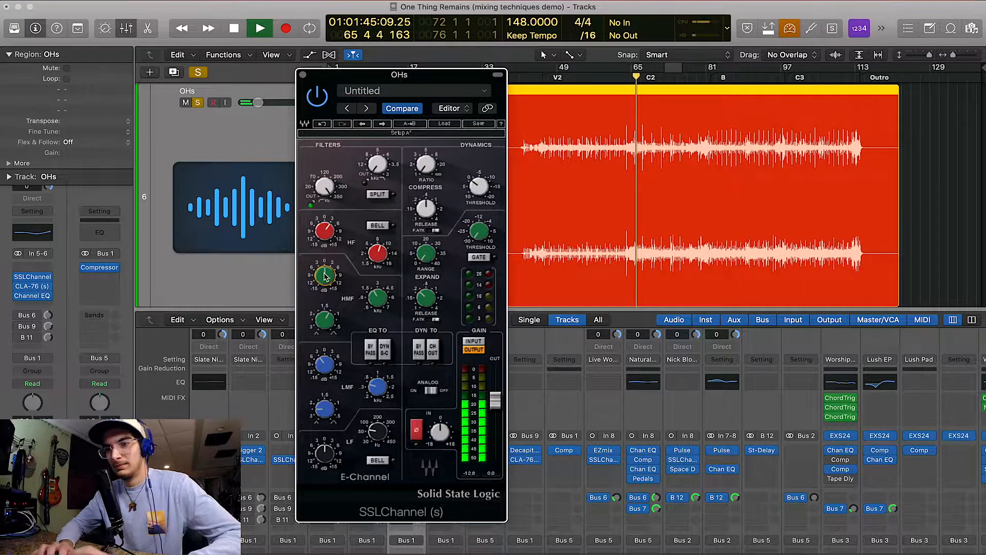
left_click_drag(325, 276, 325, 244)
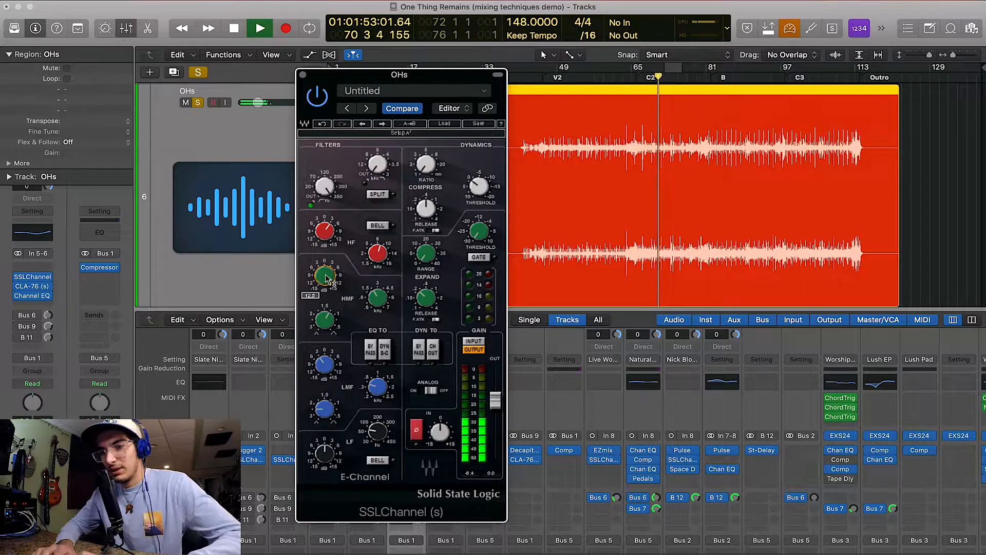
key("space")
left_click_drag(325, 277, 325, 334)
key("space")
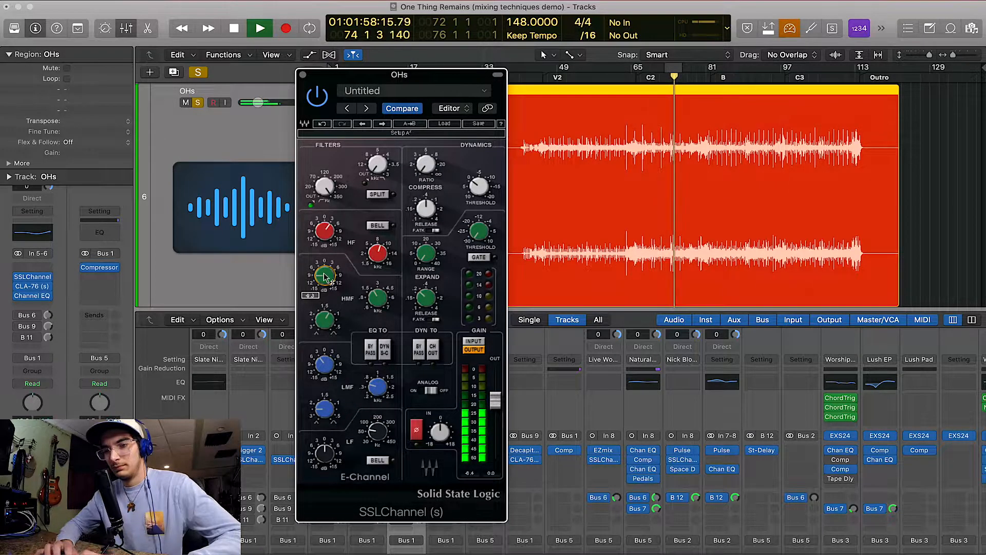
key("space")
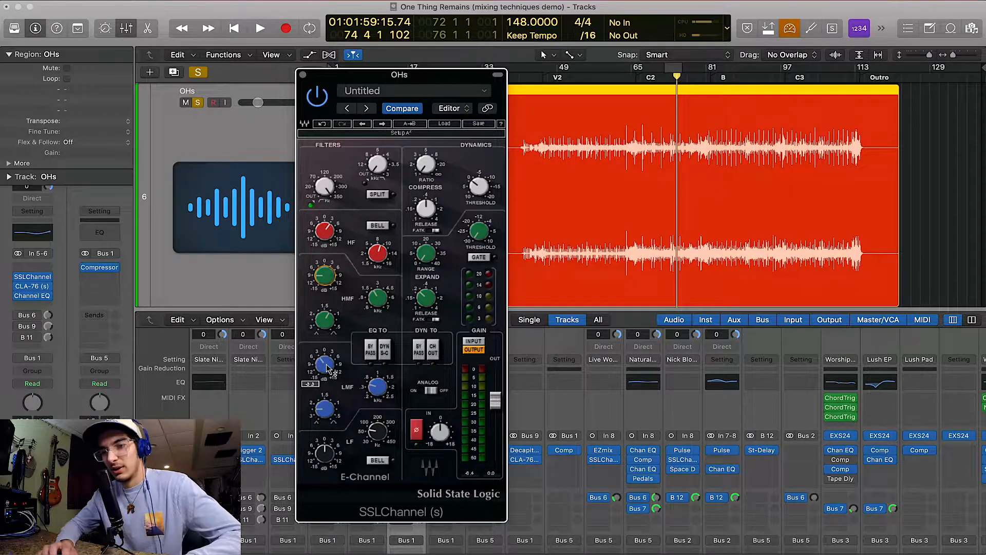
Step: Resume OHs while boosting the LMF gain and returning it to a cut, stop playback, and close the SSLChannel
key("space")
left_click_drag(326, 366, 325, 363)
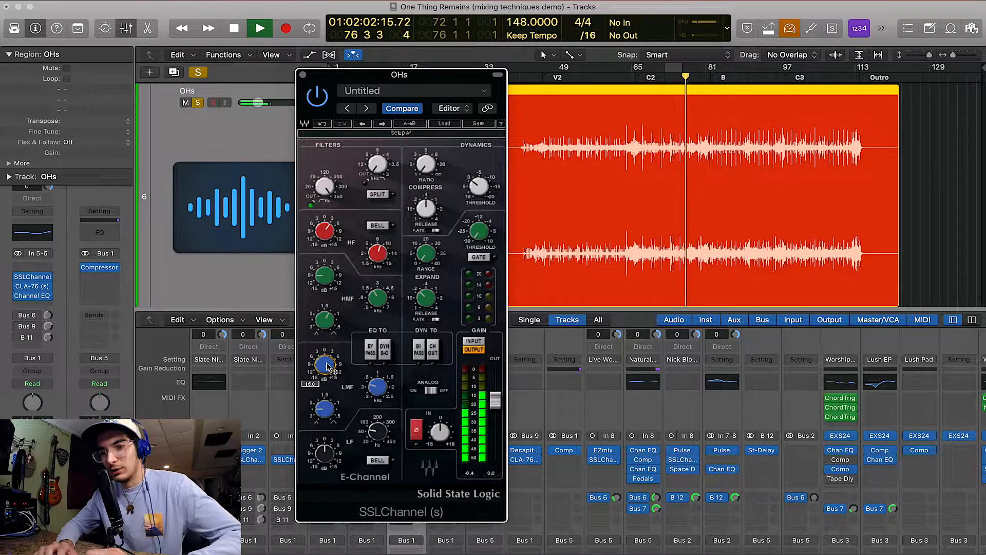
scroll(326, 366, "down", 10)
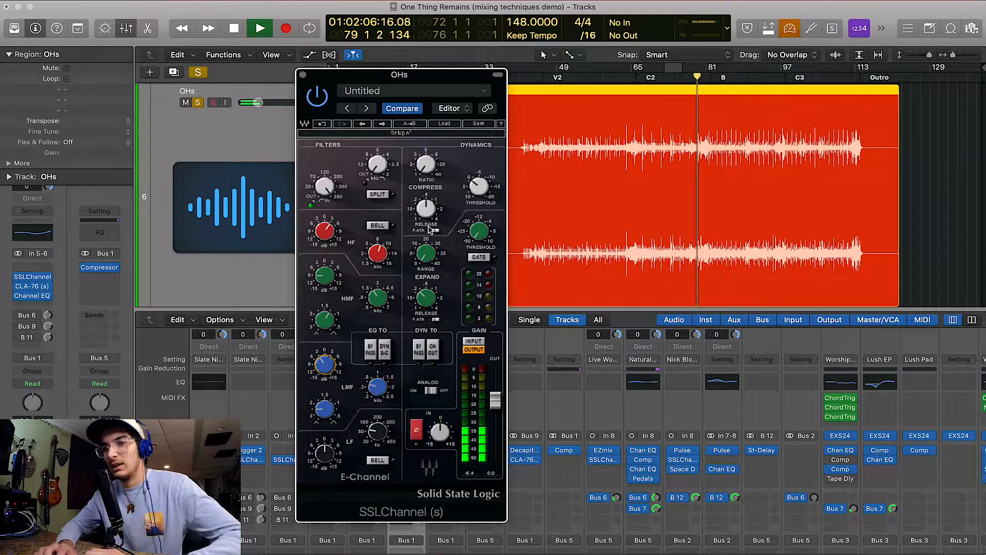
key("space")
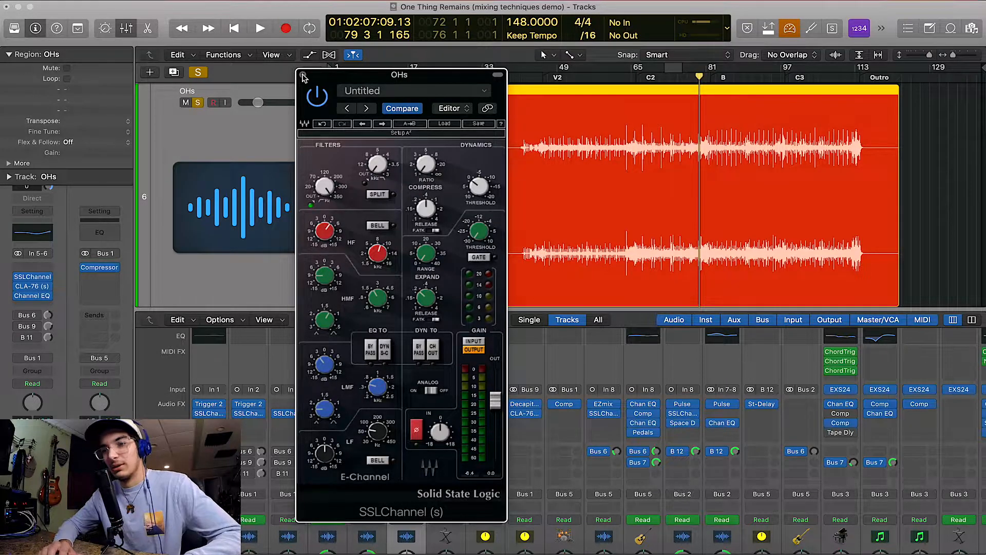
left_click(303, 76)
scroll(566, 437, "down", 5)
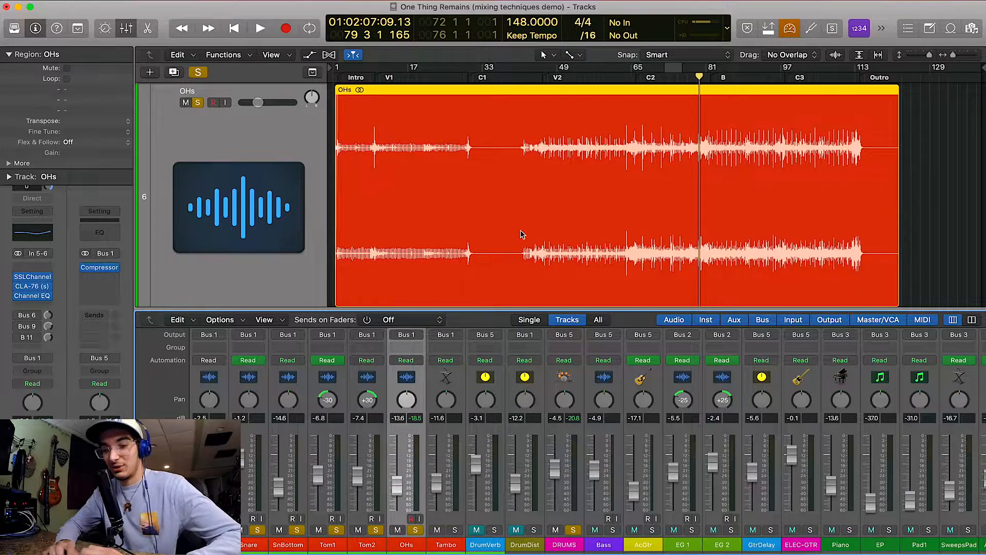
Step: Play the unsoloed mix from about bar 82 with the drum EQs and compressors off, switch them back on, and stop
scroll(501, 511, "up", 5)
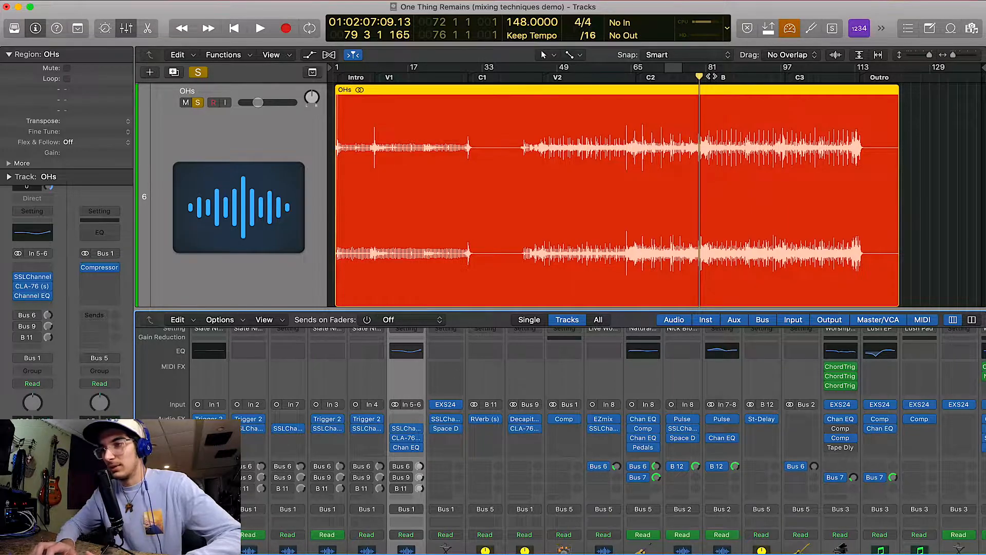
left_click(713, 77)
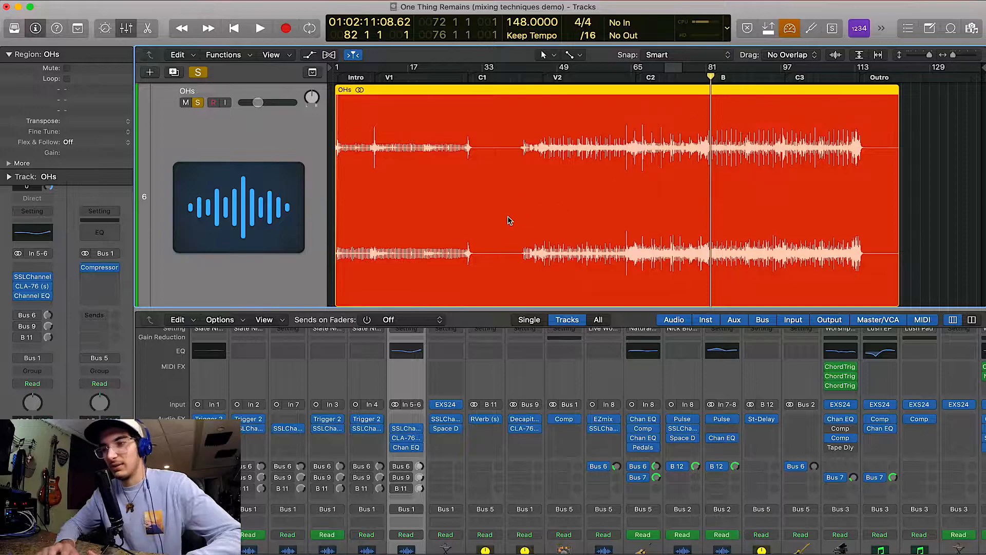
left_click_drag(700, 77, 713, 76)
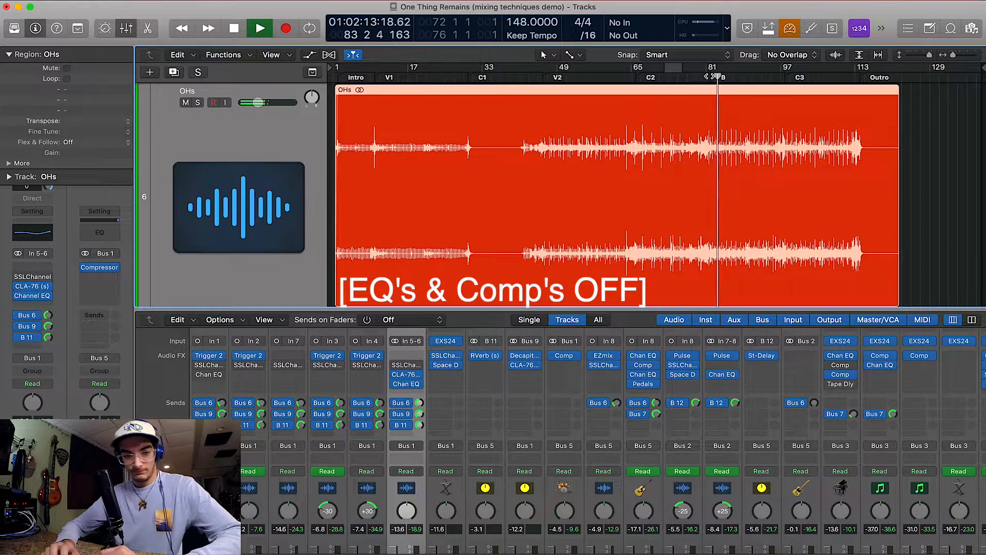
left_click(396, 365)
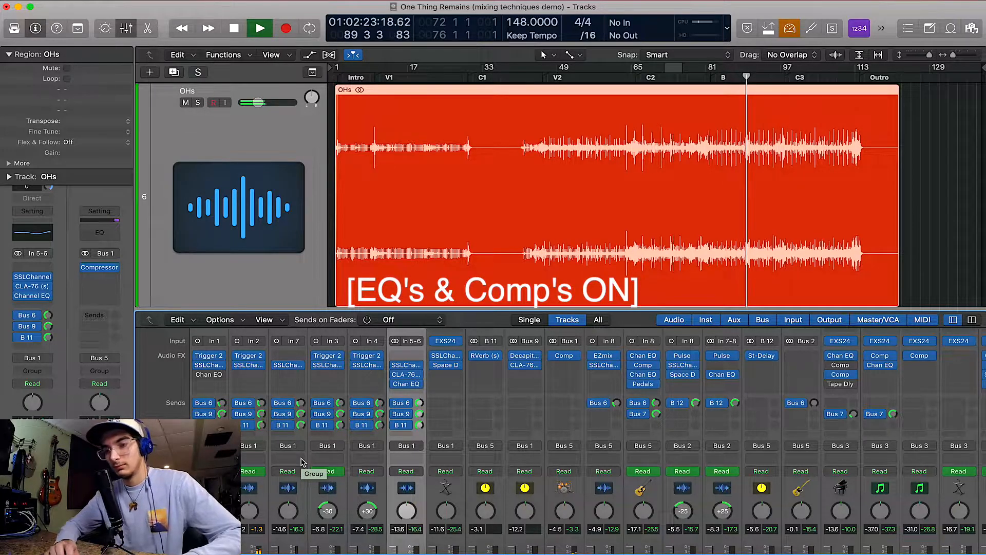
key("space")
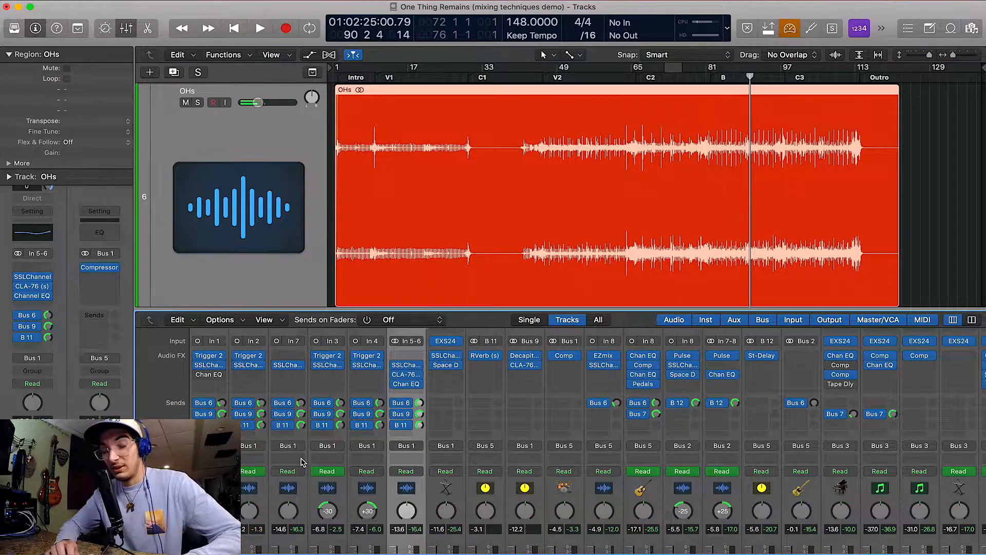
scroll(302, 461, "down", 5)
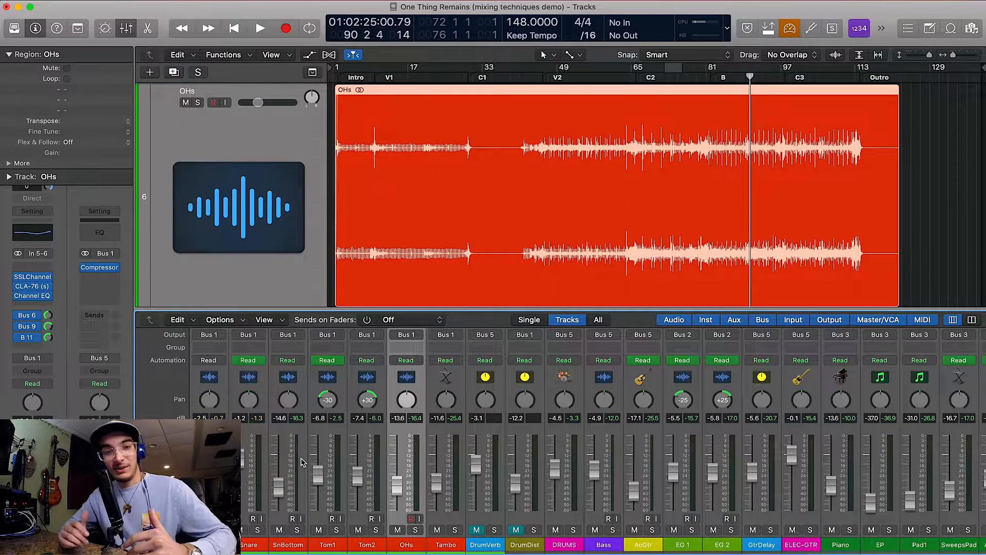